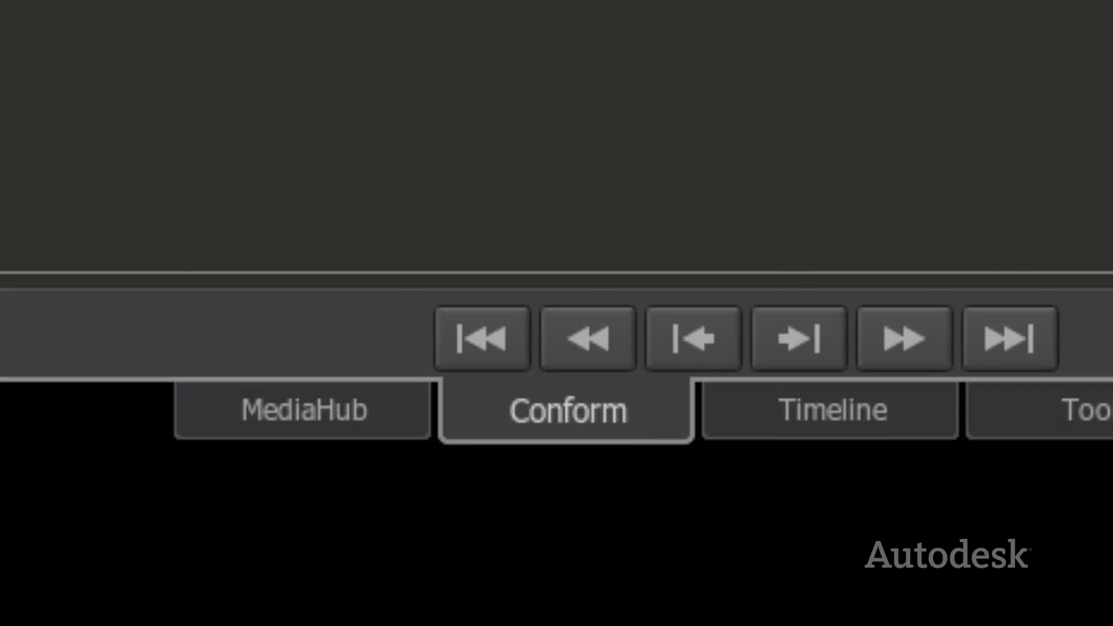
# Step: Import and match the source media for the sequence in the Conform tab
pyautogui.click(123, 325)
pyautogui.rightClick(123, 325)
pyautogui.click(176, 409)
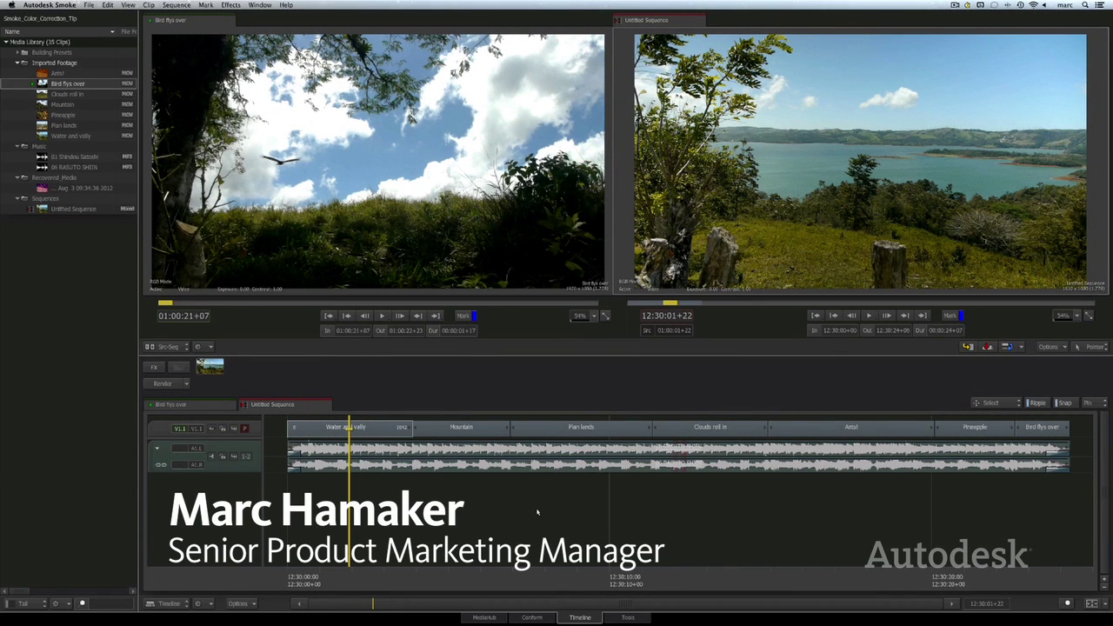
# Step: Scrub the playhead into the Plan lands clip until the airplane shot is showing
pyautogui.moveTo(347, 574); pyautogui.dragTo(539, 572)
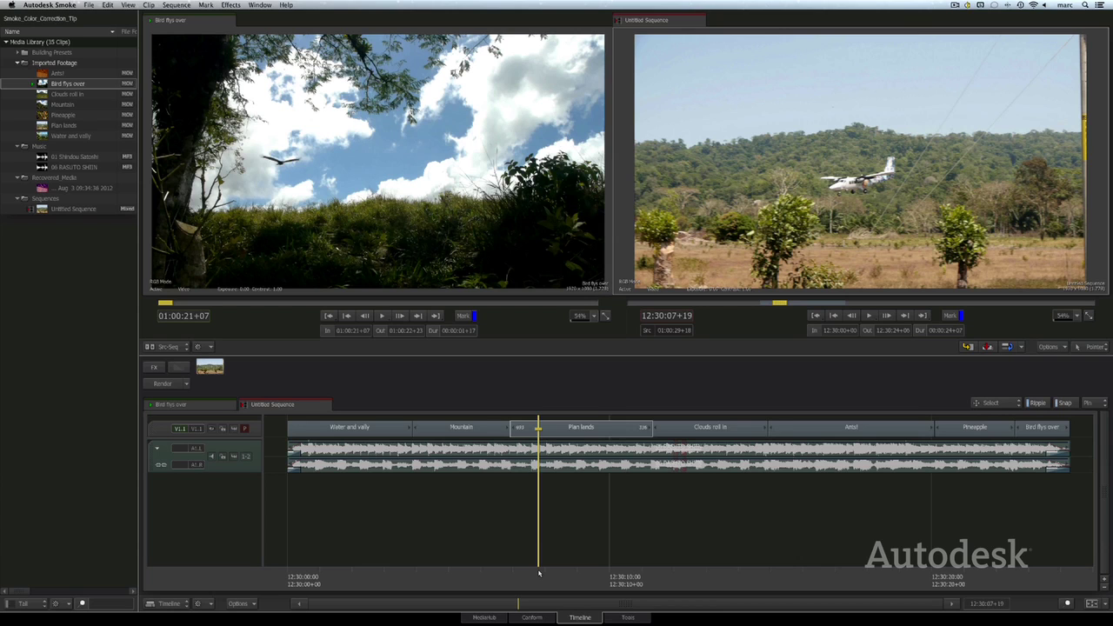
pyautogui.moveTo(486, 575); pyautogui.dragTo(541, 570)
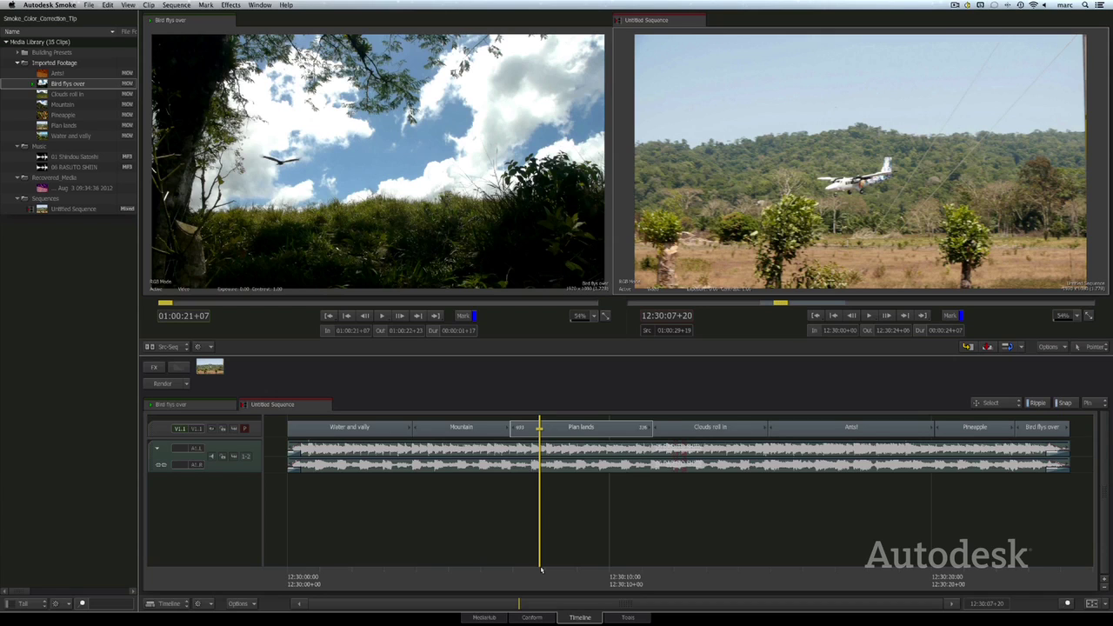
# Step: Use the player-with-scope layout and add a Colour Warper correction to Plan lands, opening its editor
pyautogui.rightClick(927, 214)
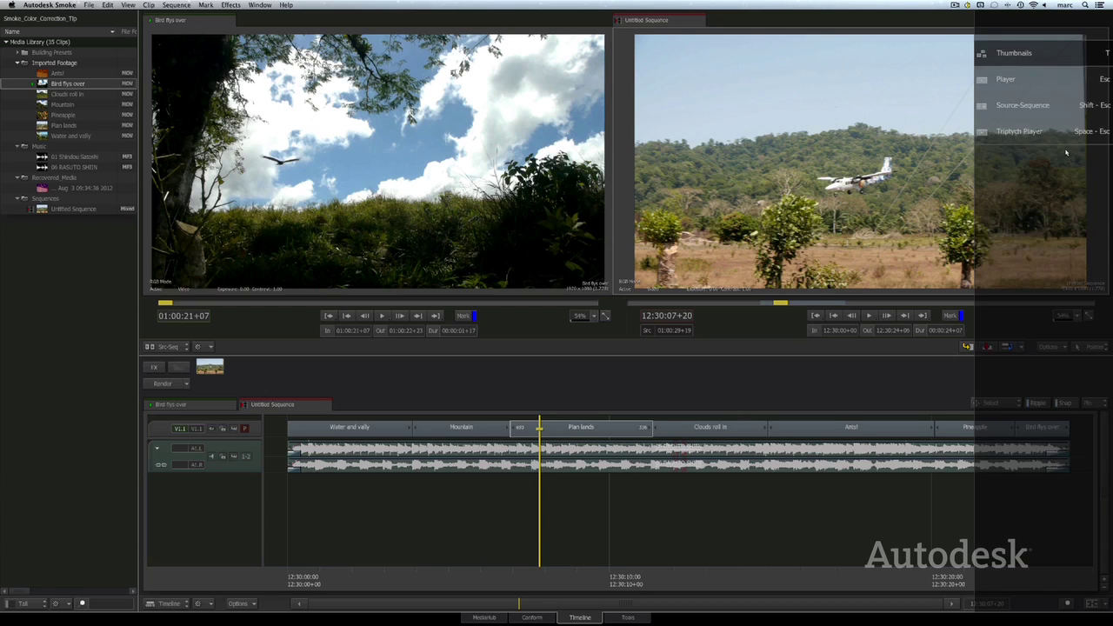
pyautogui.click(1026, 87)
pyautogui.click(566, 434)
pyautogui.rightClick(566, 436)
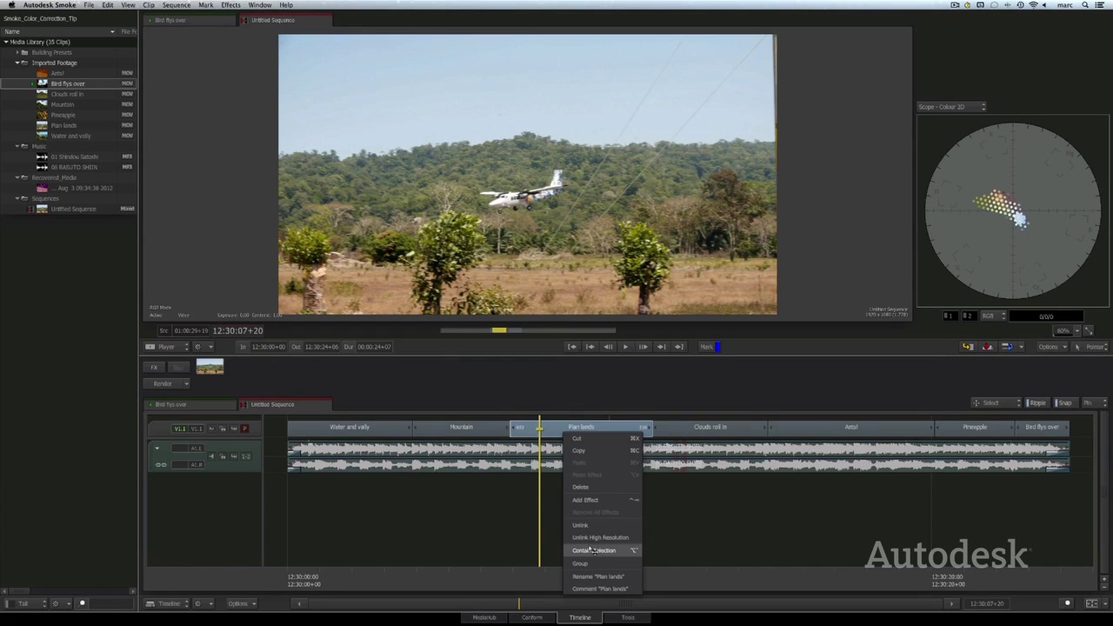
pyautogui.click(587, 501)
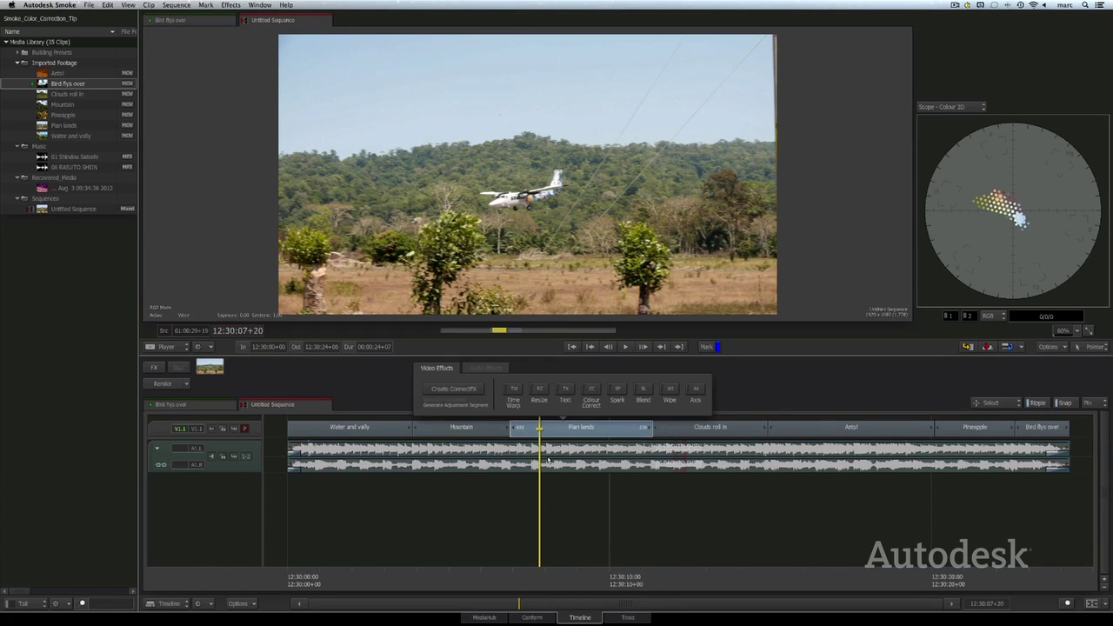
pyautogui.click(591, 391)
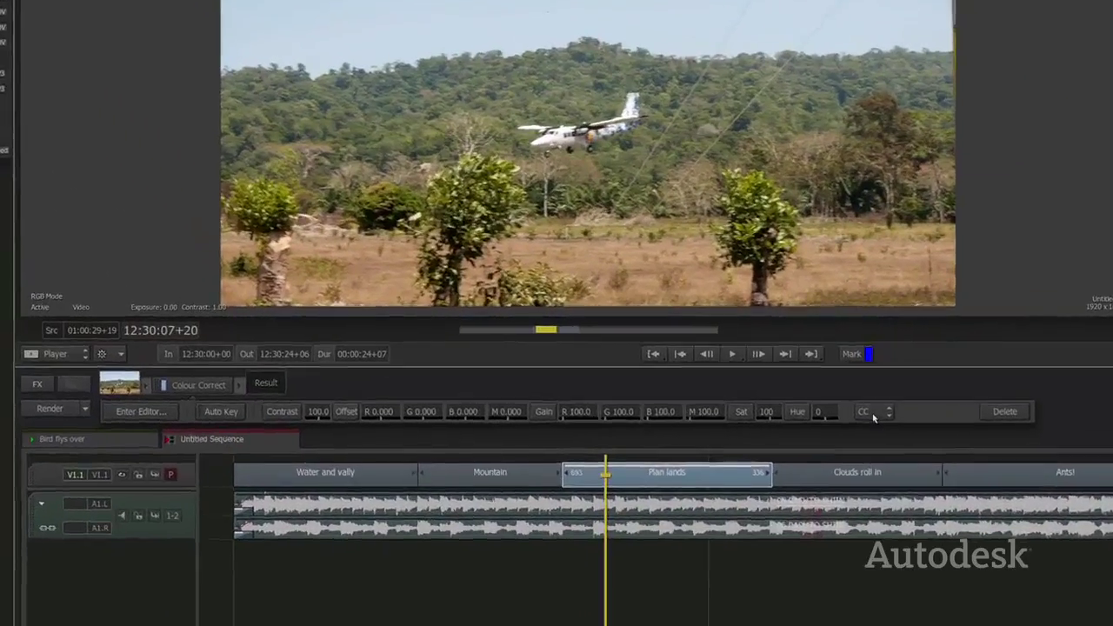
pyautogui.click(720, 389)
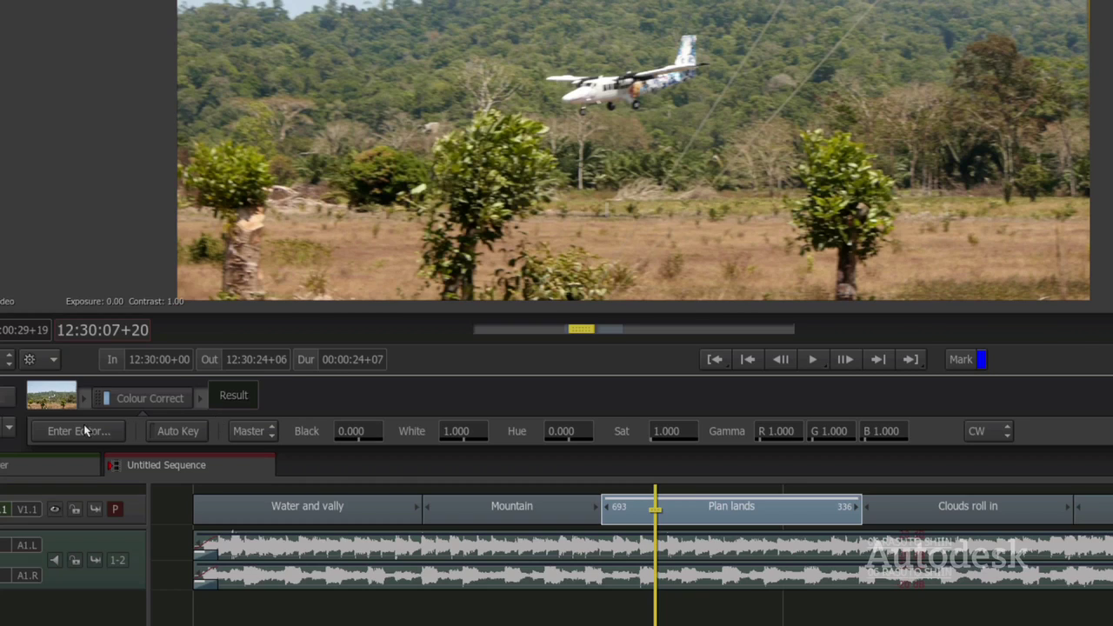
pyautogui.click(78, 430)
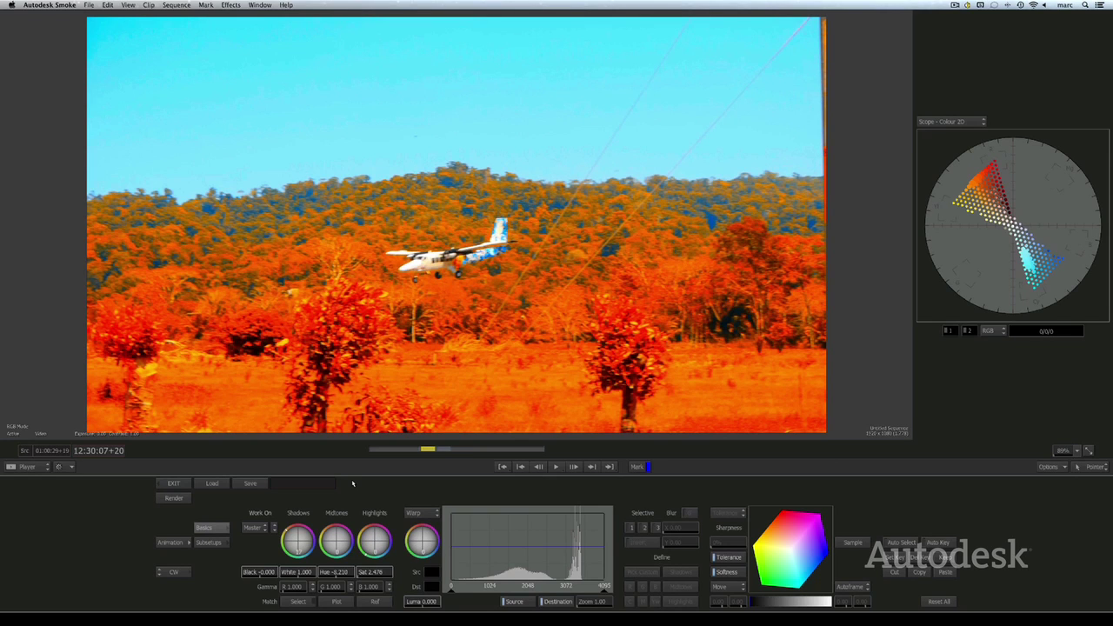
# Step: Reset the Plan lands grade to neutral and set the Warp mode to Gamma
pyautogui.click(939, 601)
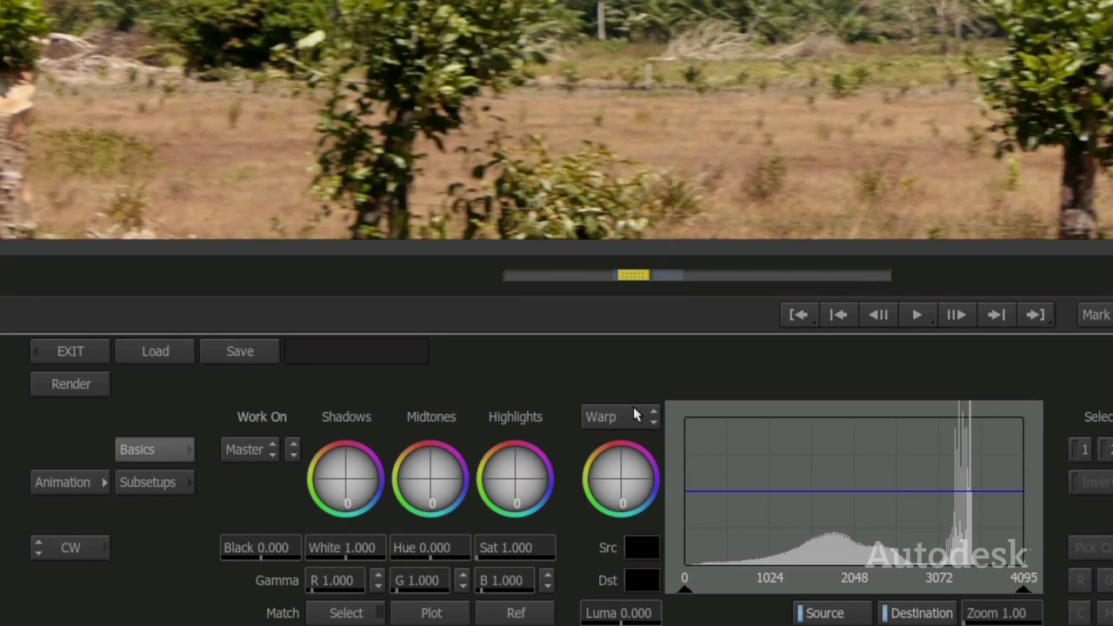
pyautogui.click(633, 409)
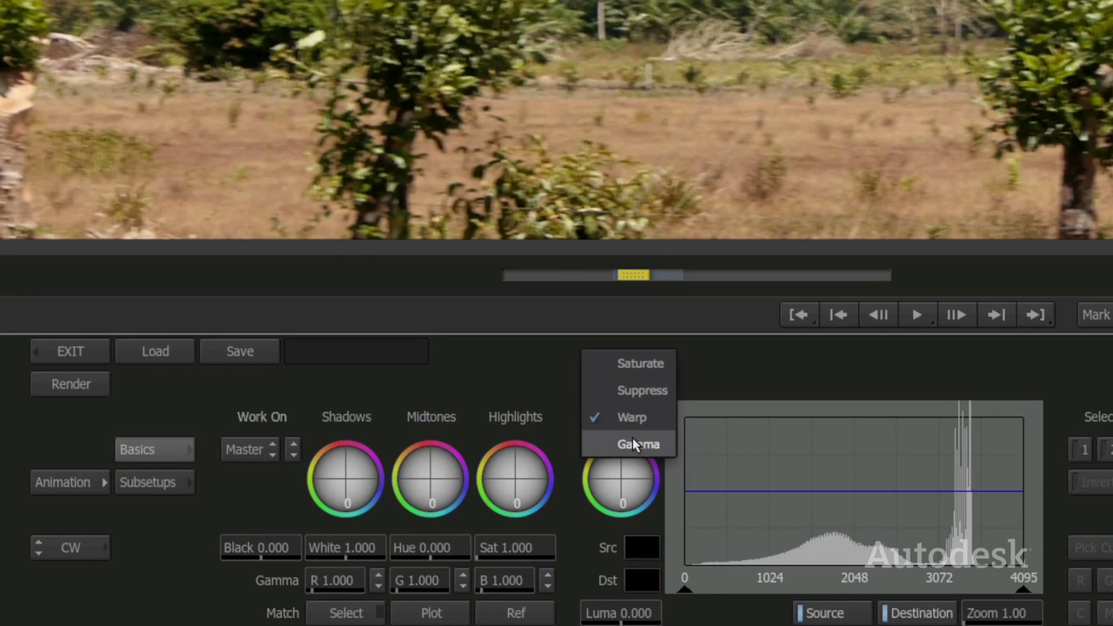
pyautogui.click(632, 443)
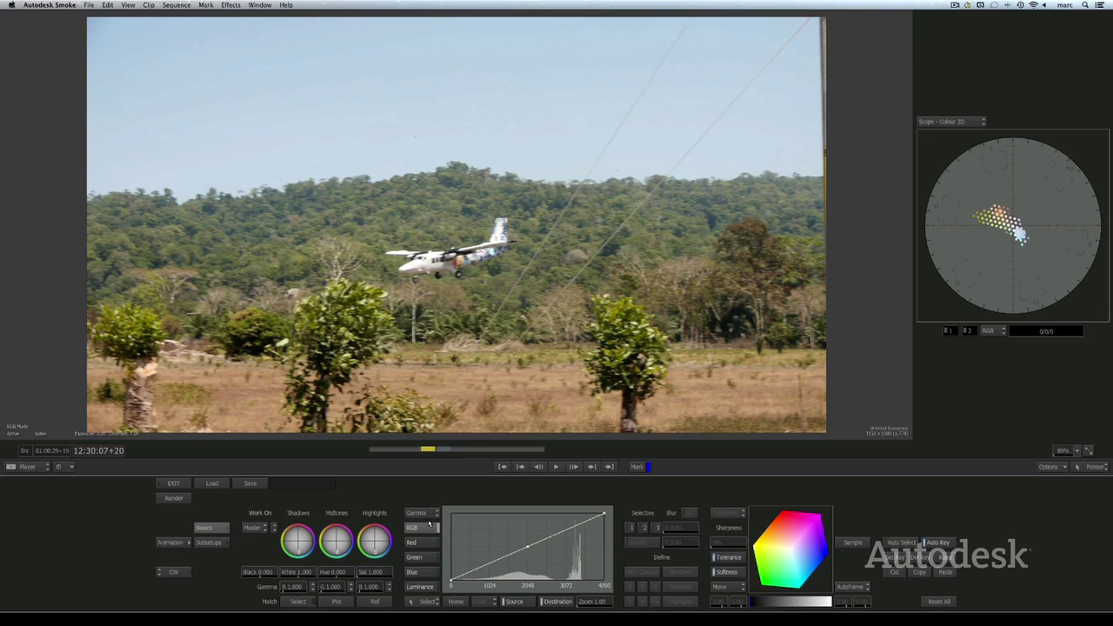
# Step: Move the green curve's black point right, straighten the red curve and nudge the blue curve
pyautogui.click(421, 544)
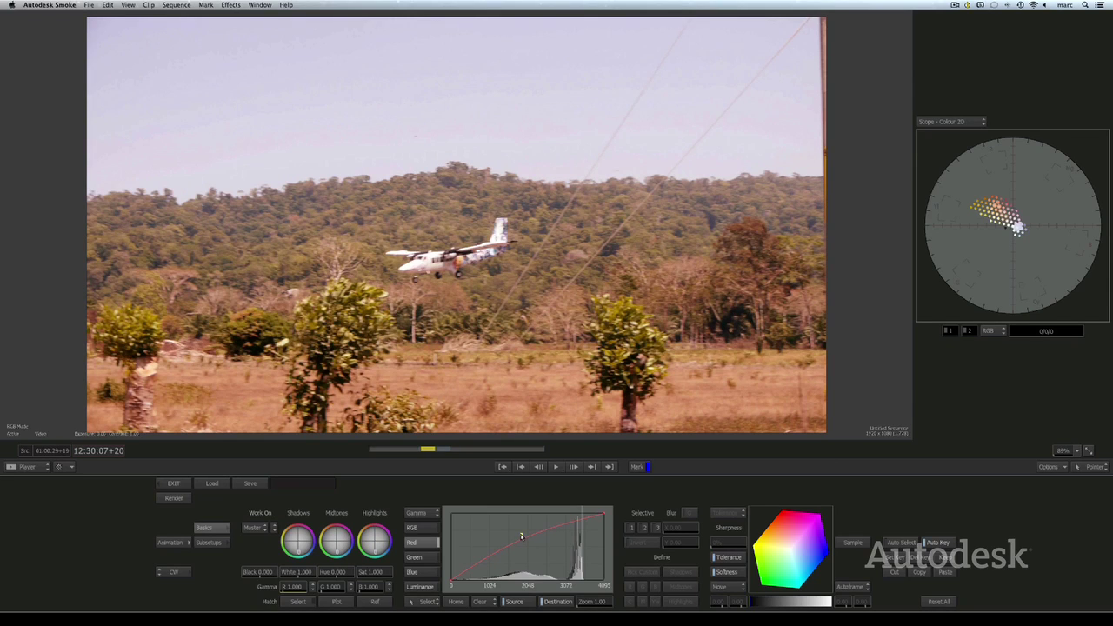
pyautogui.click(414, 558)
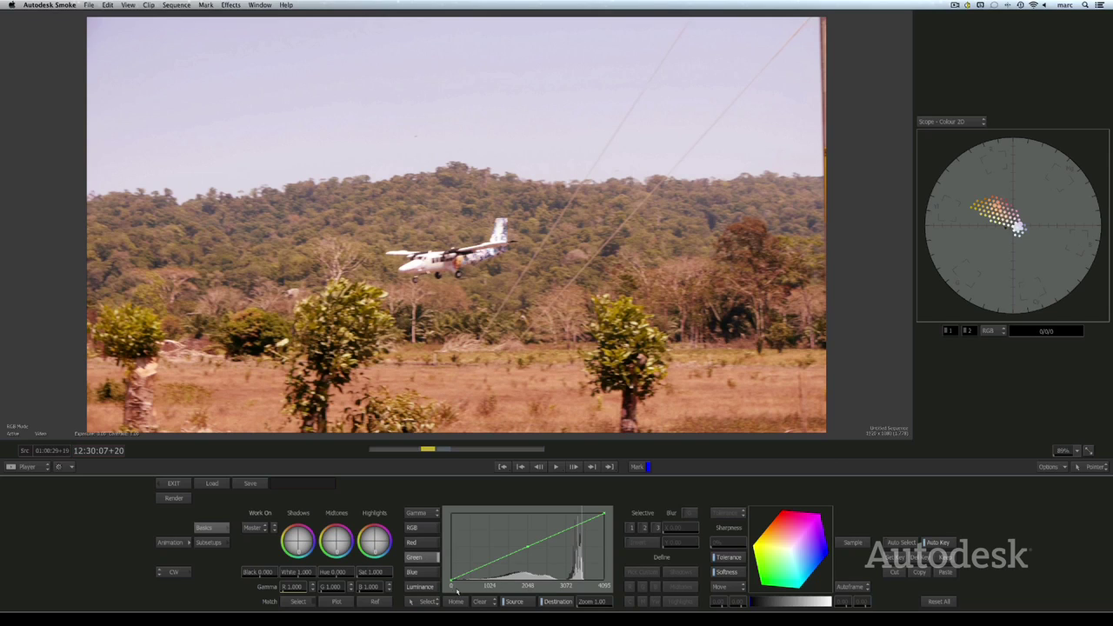
pyautogui.moveTo(452, 583); pyautogui.dragTo(489, 595)
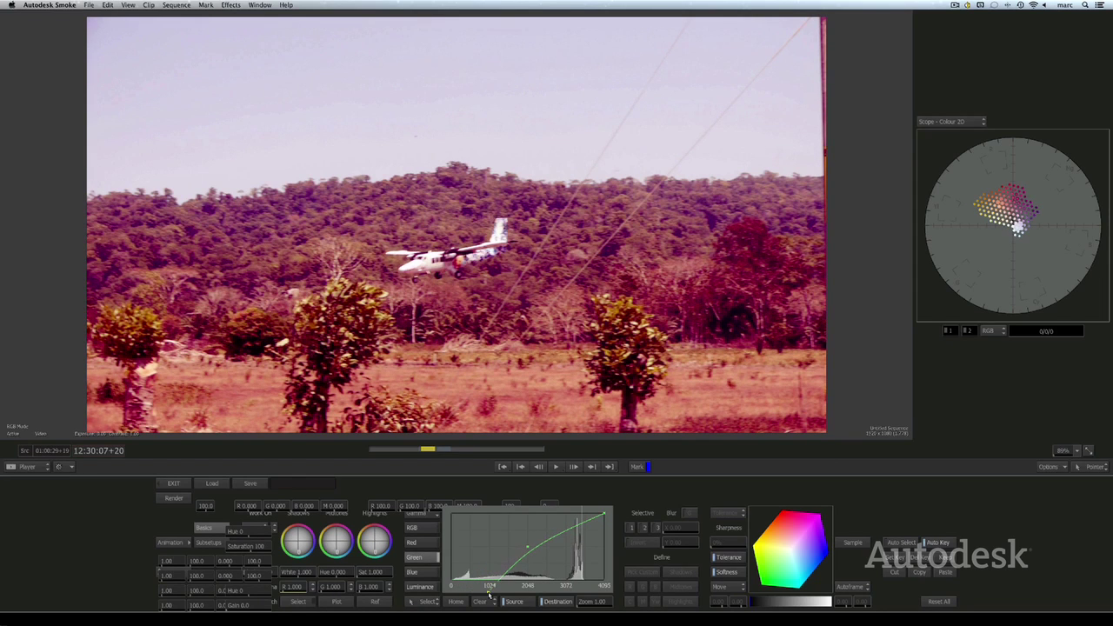
pyautogui.click(421, 542)
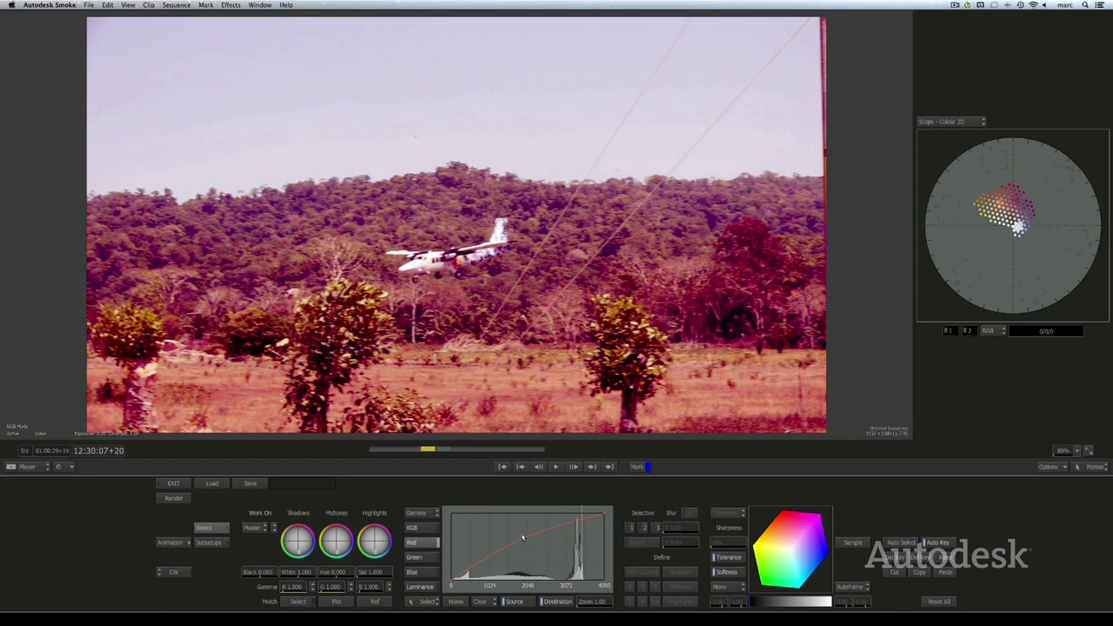
pyautogui.moveTo(522, 537)
pyautogui.mouseDown()
pyautogui.moveTo(531, 539)
pyautogui.moveTo(513, 555)
pyautogui.moveTo(534, 537)
pyautogui.mouseUp()
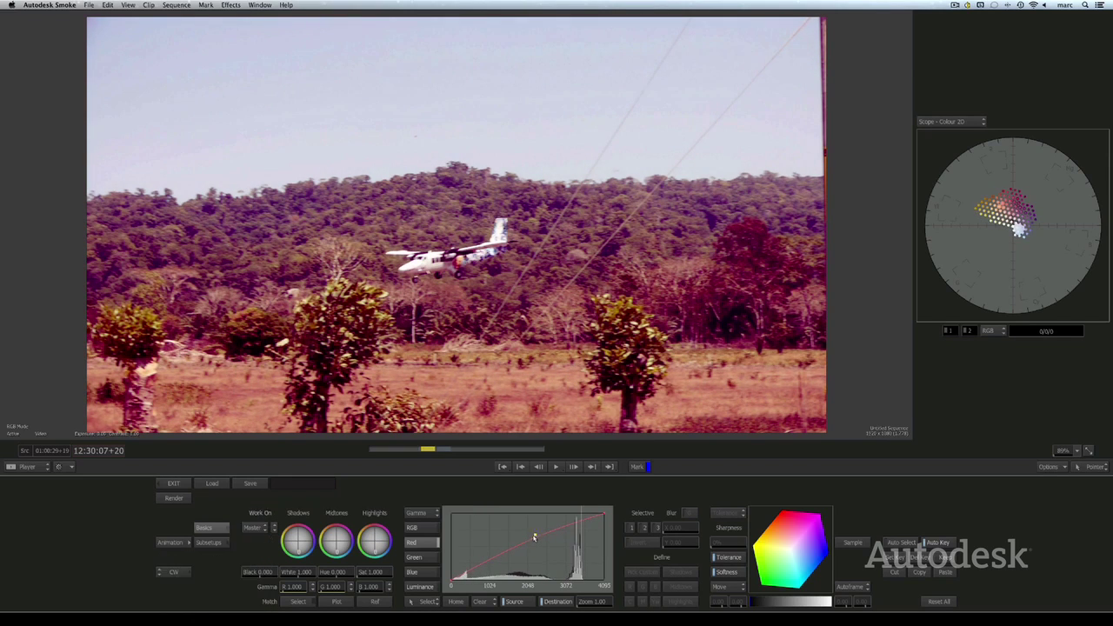
pyautogui.click(416, 571)
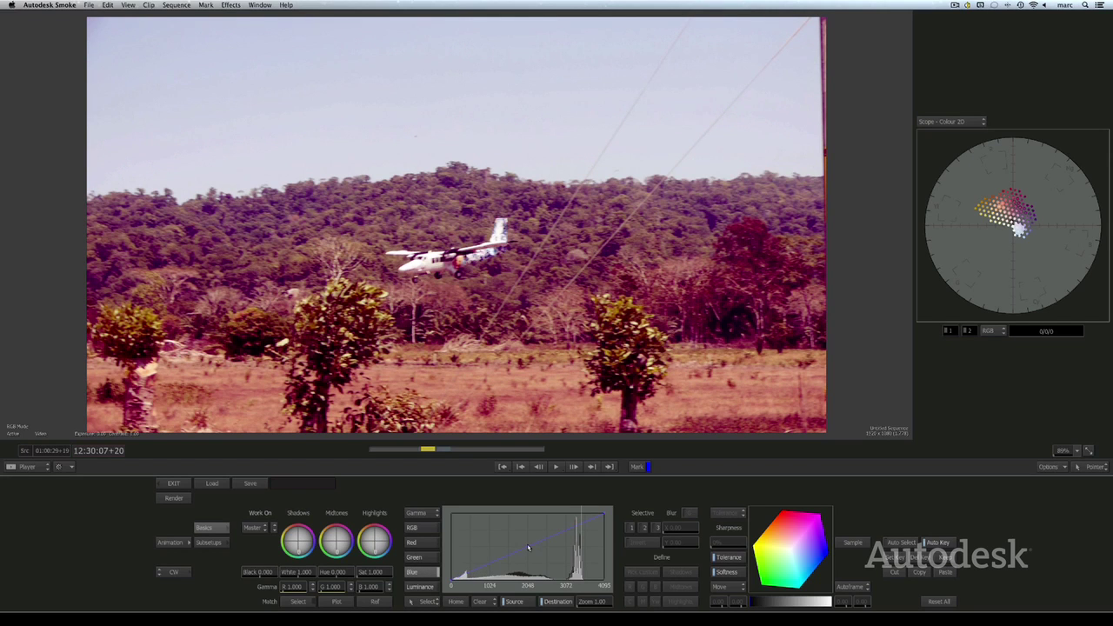
pyautogui.moveTo(527, 547); pyautogui.dragTo(538, 557)
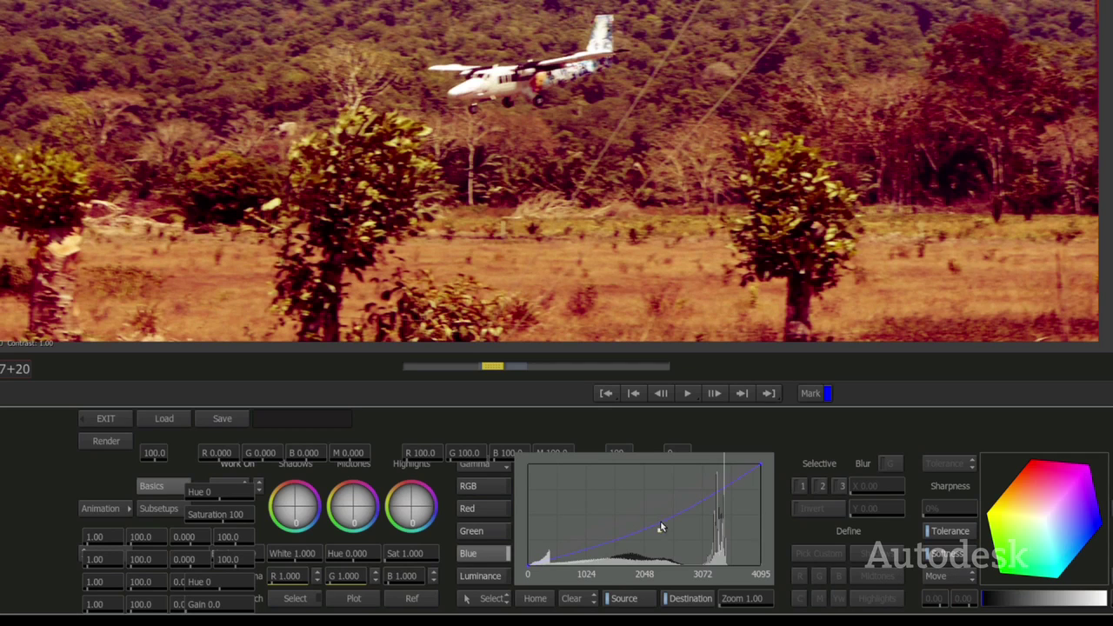
pyautogui.moveTo(660, 526); pyautogui.dragTo(659, 525)
# Step: With Add Points, pull the blue curve's top point left and lower the red curve's top end
pyautogui.click(490, 598)
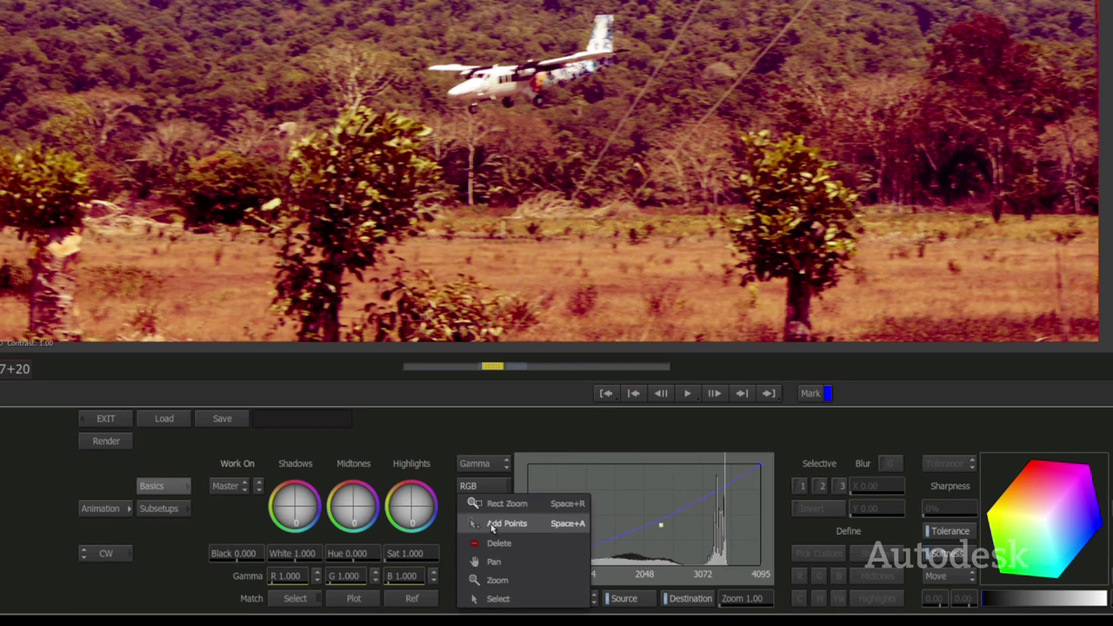
pyautogui.click(504, 524)
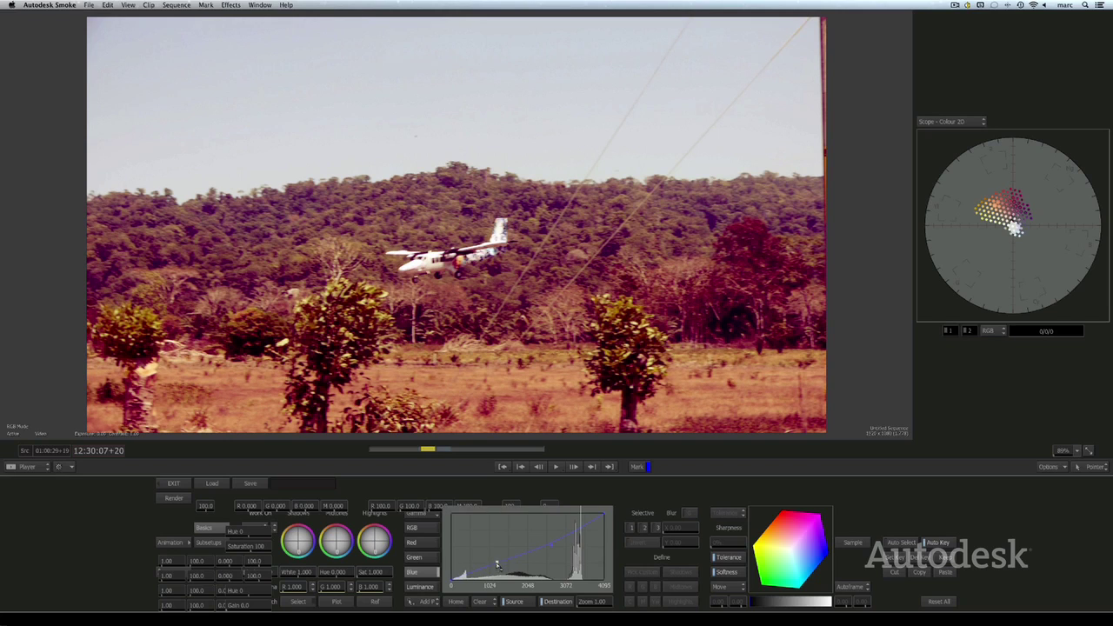
pyautogui.click(424, 602)
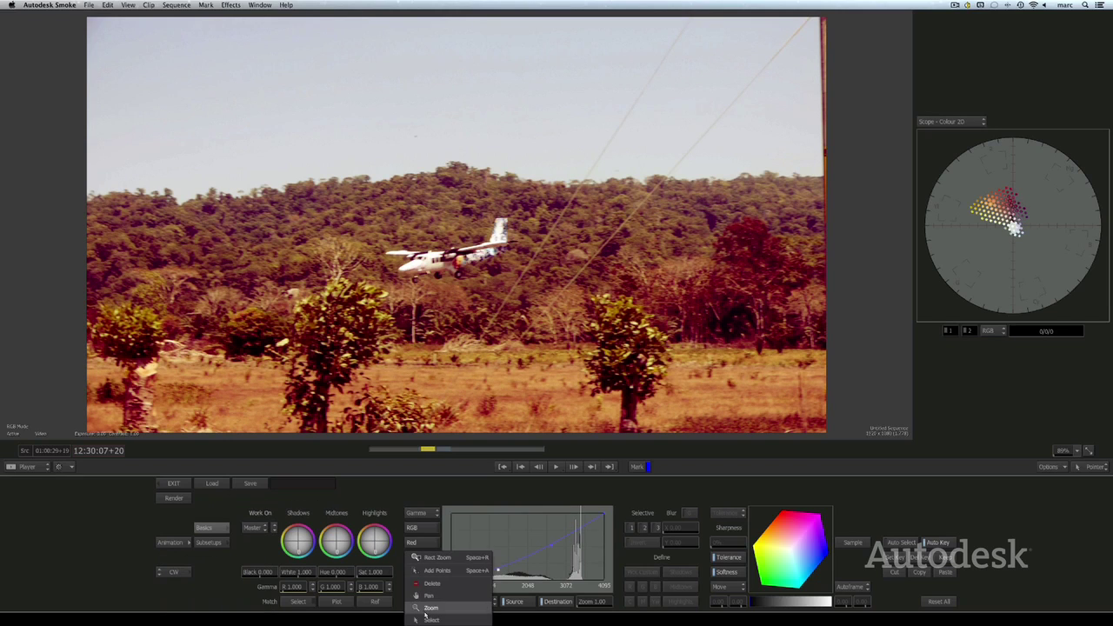
pyautogui.click(426, 618)
pyautogui.moveTo(606, 516); pyautogui.dragTo(587, 521)
pyautogui.click(419, 543)
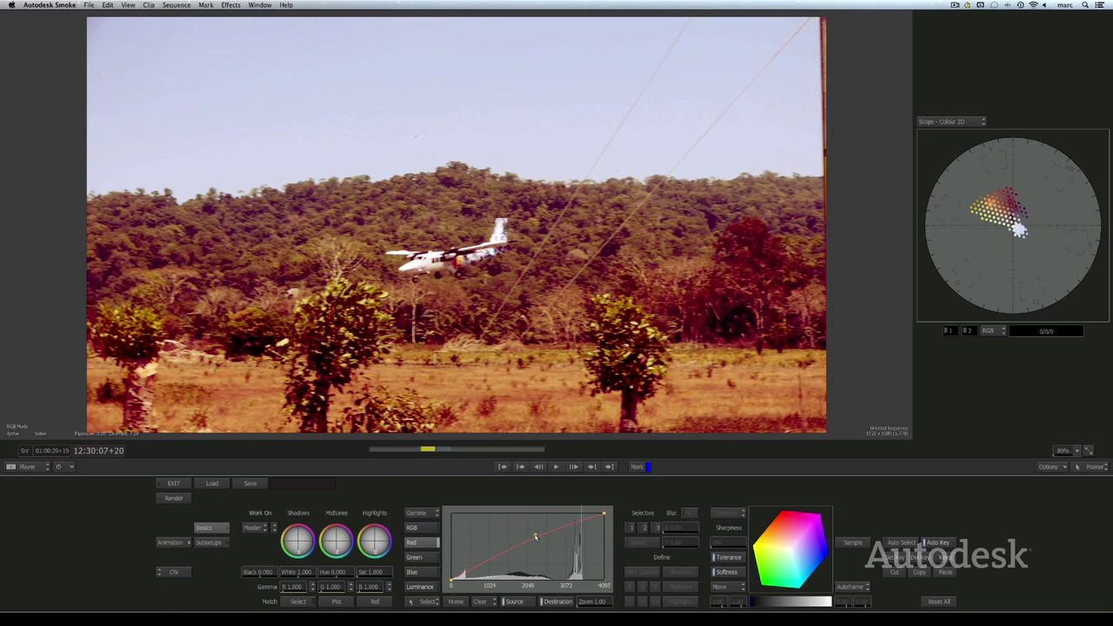
pyautogui.moveTo(535, 537); pyautogui.dragTo(537, 541)
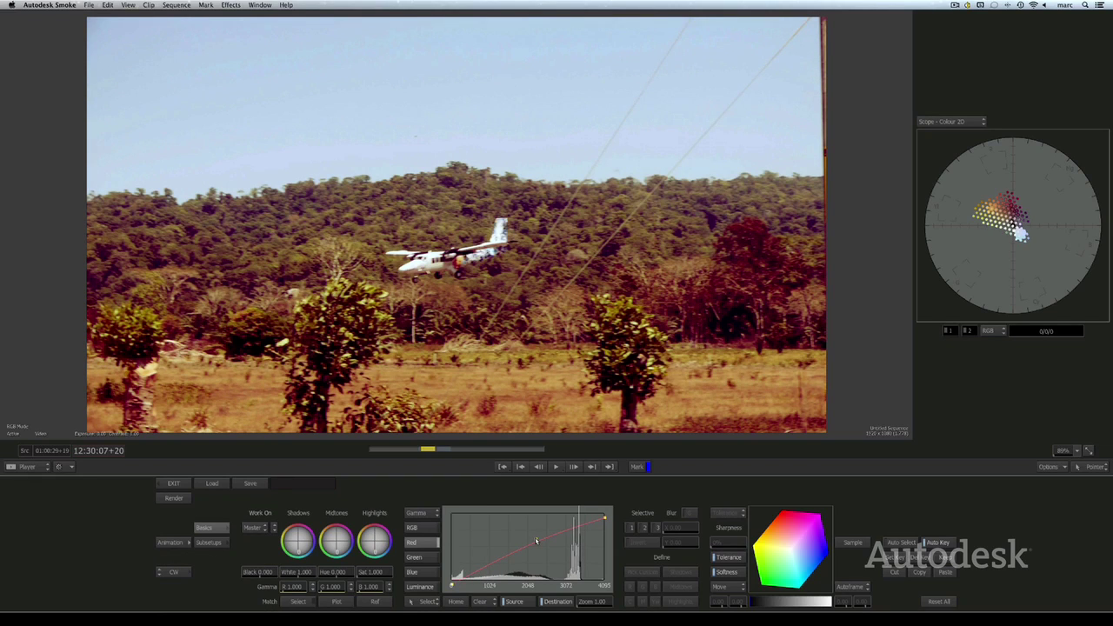
pyautogui.click(535, 540)
# Step: Name subsetup slot A 'warm red'
pyautogui.click(207, 543)
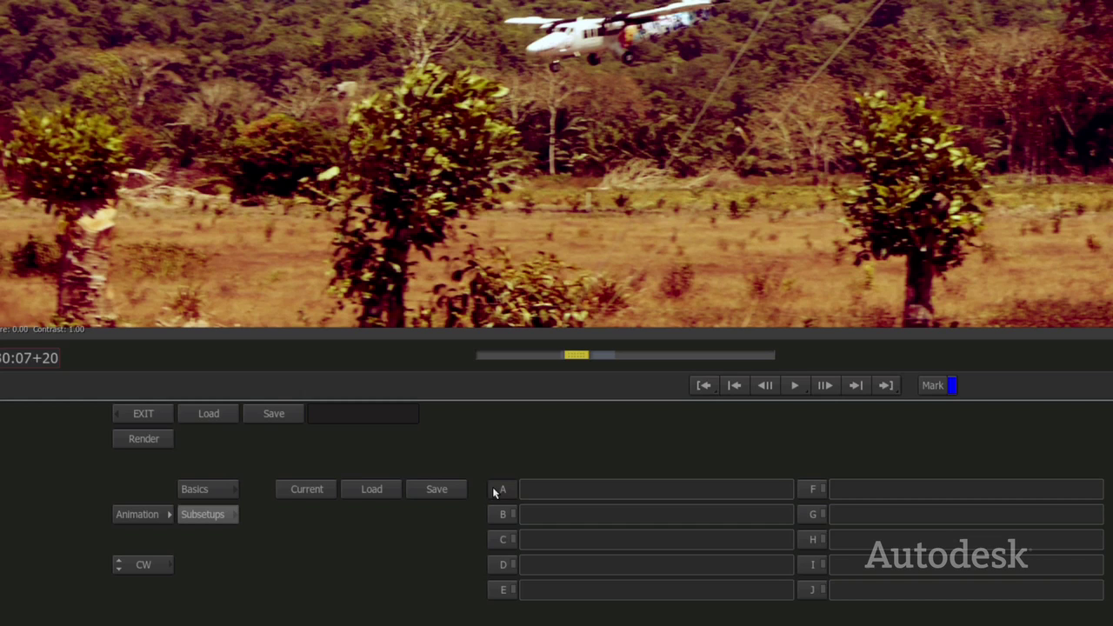
pyautogui.click(557, 494)
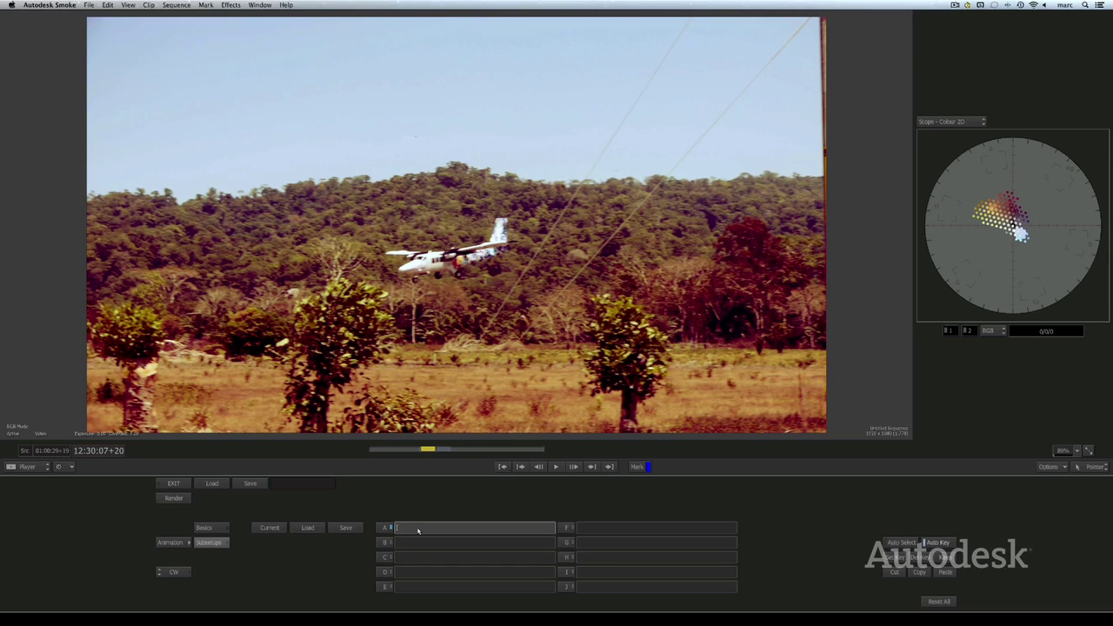
pyautogui.write('warm red')
pyautogui.press('Return')
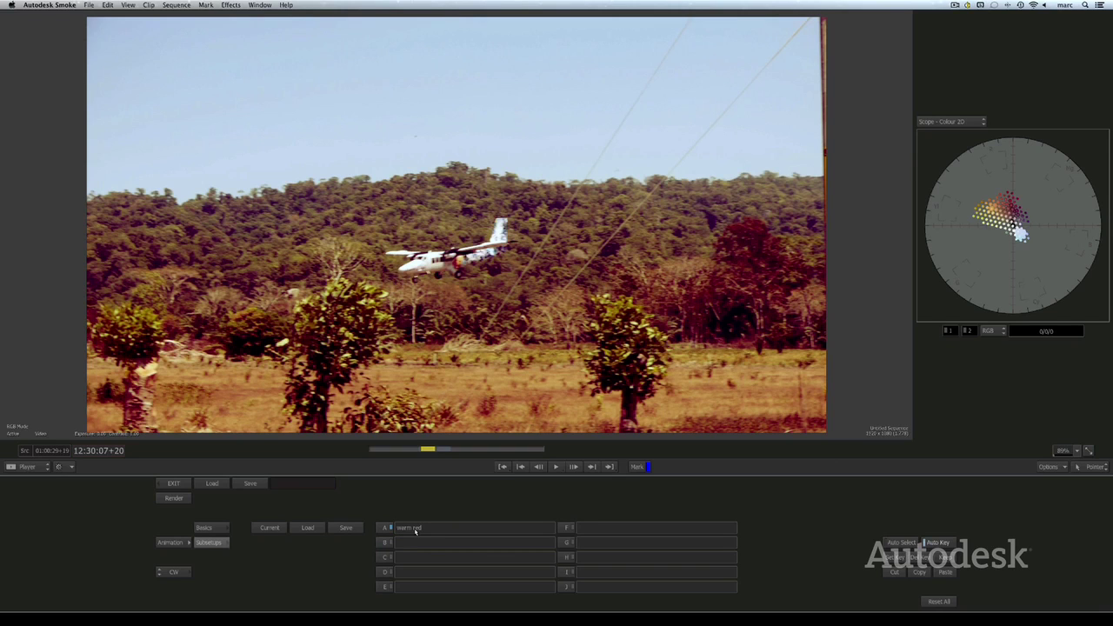
# Step: Reset the grade and apply the stored 'warm red' subsetup from slot A
pyautogui.click(205, 527)
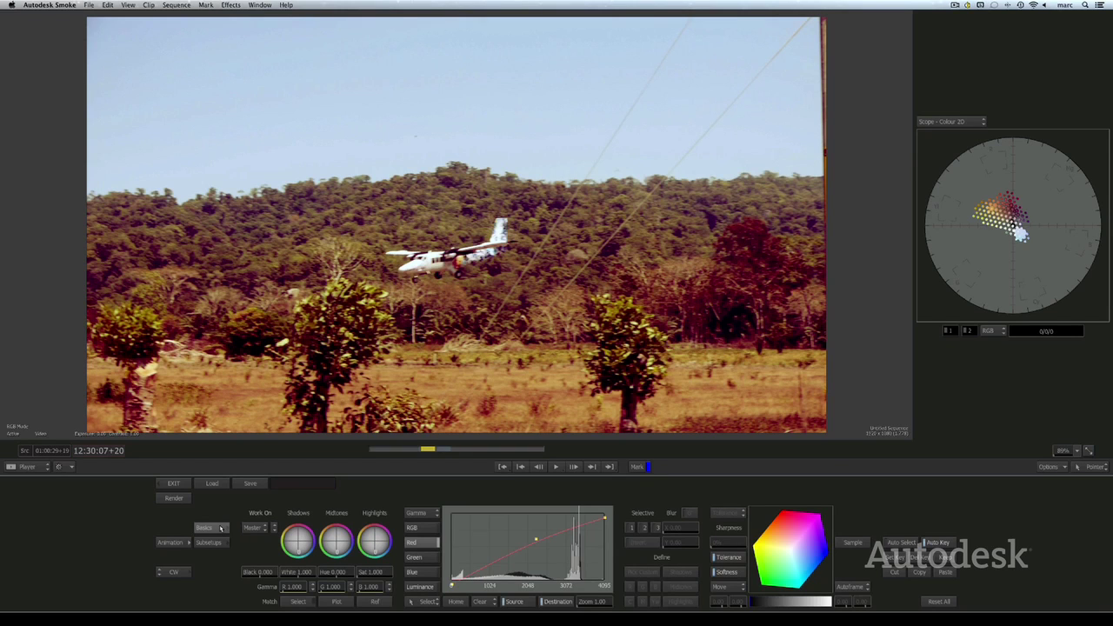
pyautogui.click(937, 601)
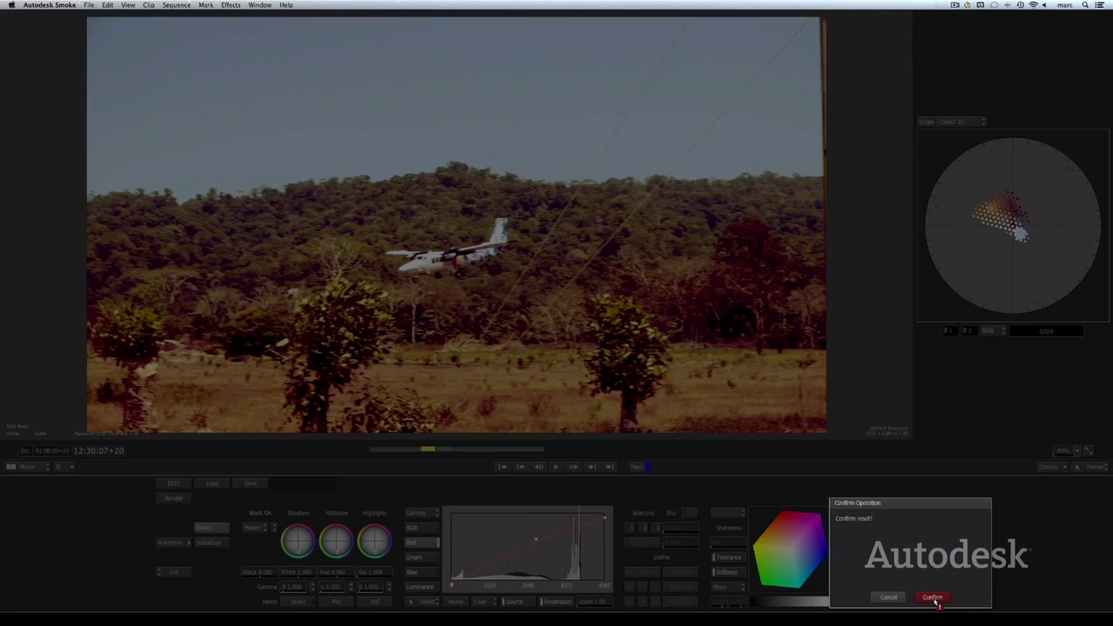
pyautogui.click(934, 600)
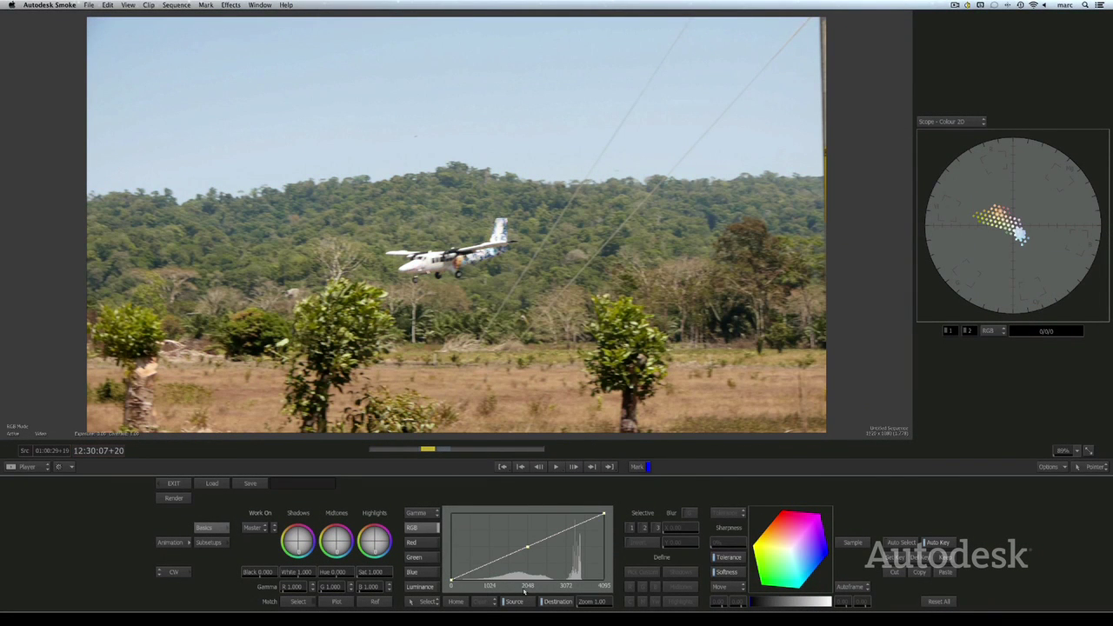
pyautogui.click(219, 542)
pyautogui.click(386, 528)
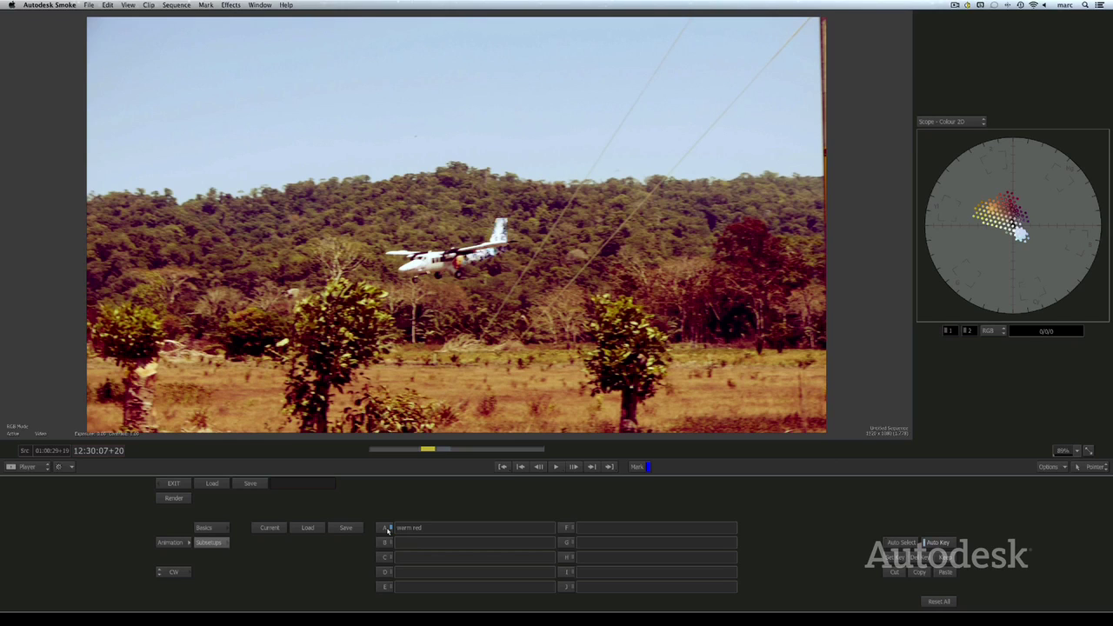
# Step: Reset the grade back to neutral and return to the Basics controls
pyautogui.click(940, 601)
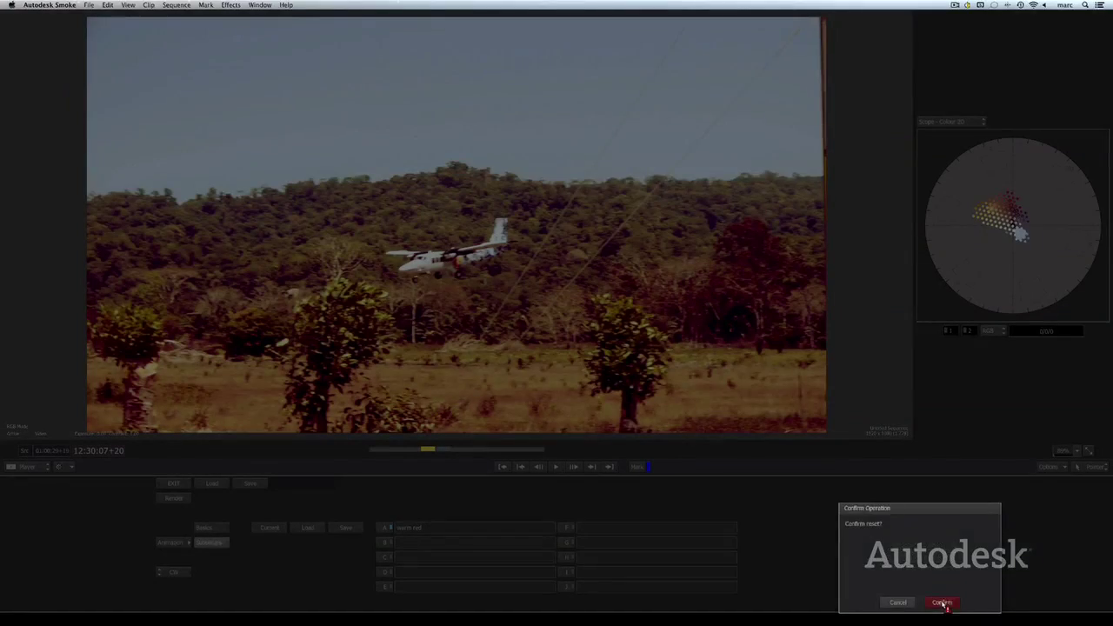
pyautogui.click(944, 603)
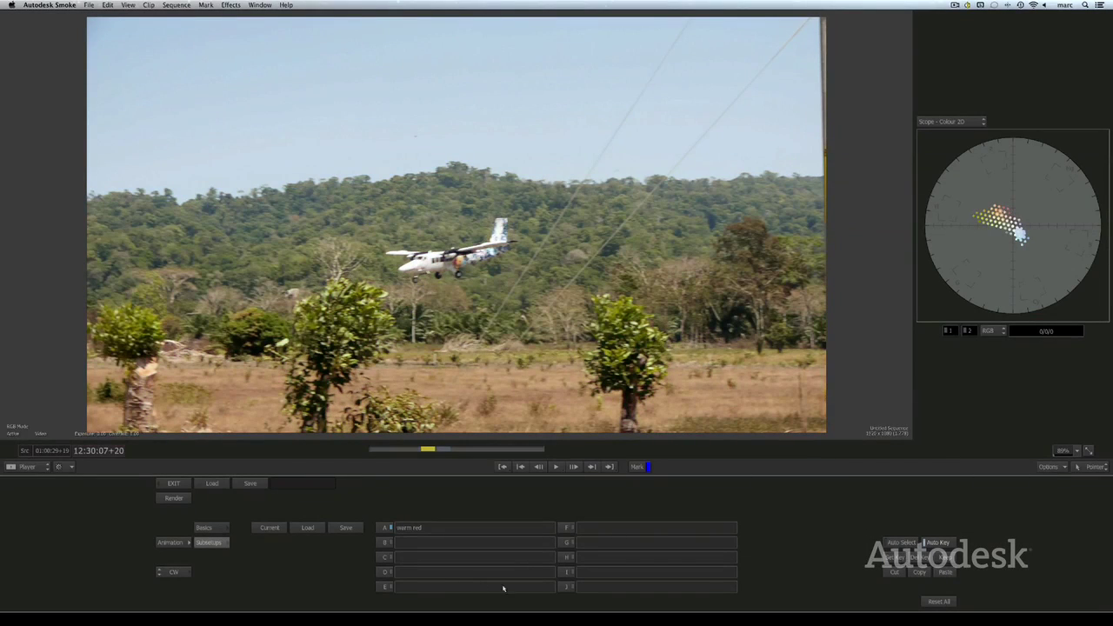
pyautogui.click(209, 528)
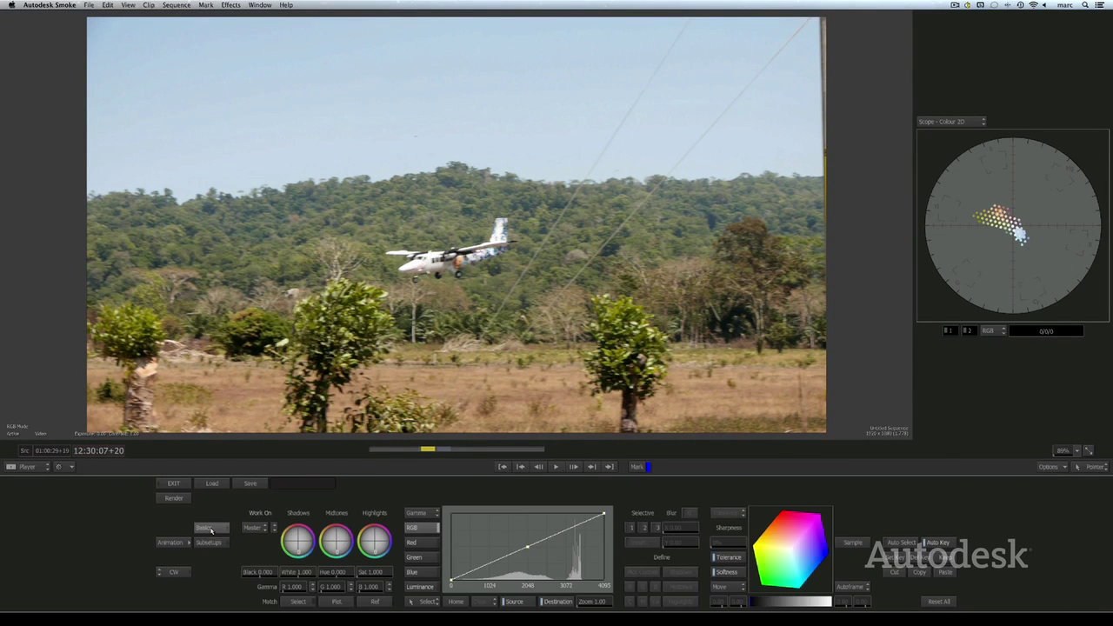
# Step: Pull down the red curve, adjust the blue curve's top point, and drag the luminance black point right
pyautogui.click(419, 542)
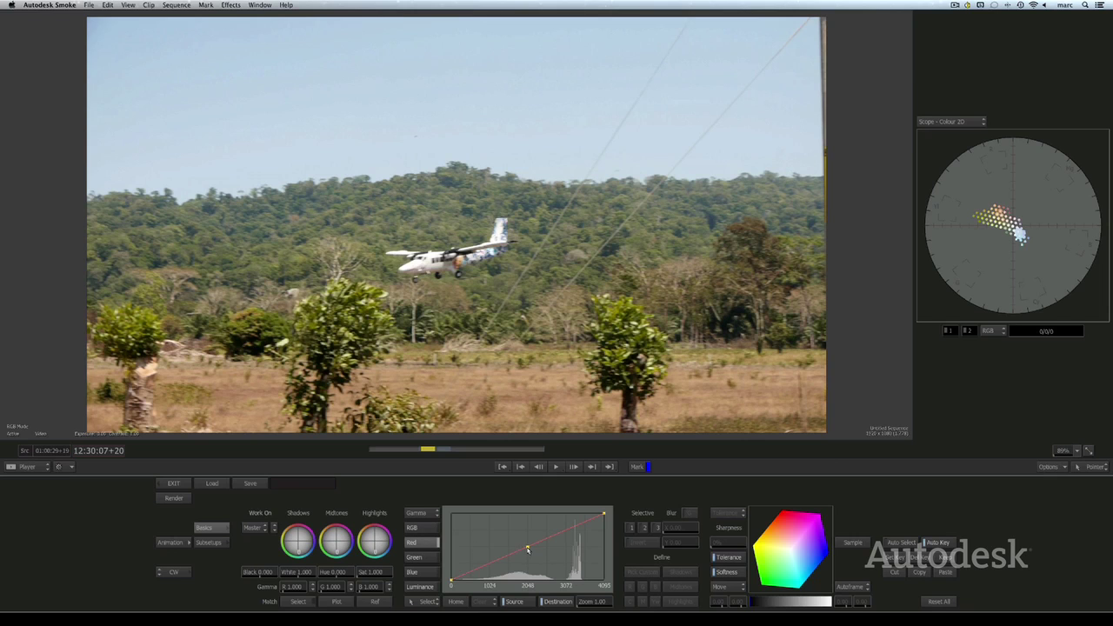
pyautogui.moveTo(532, 554); pyautogui.dragTo(535, 557)
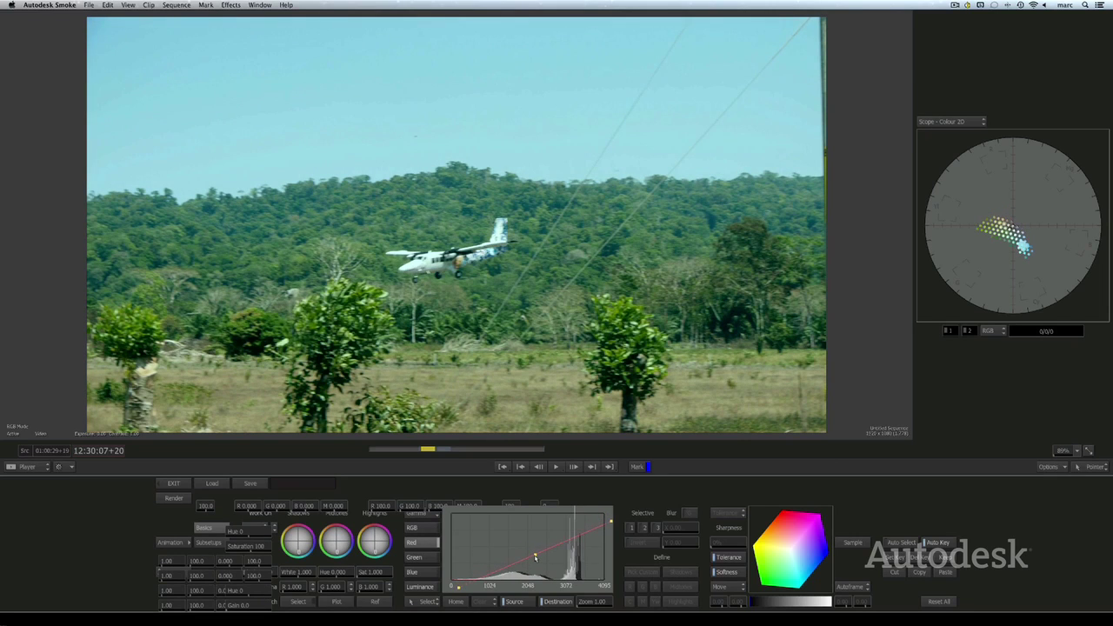
pyautogui.click(422, 559)
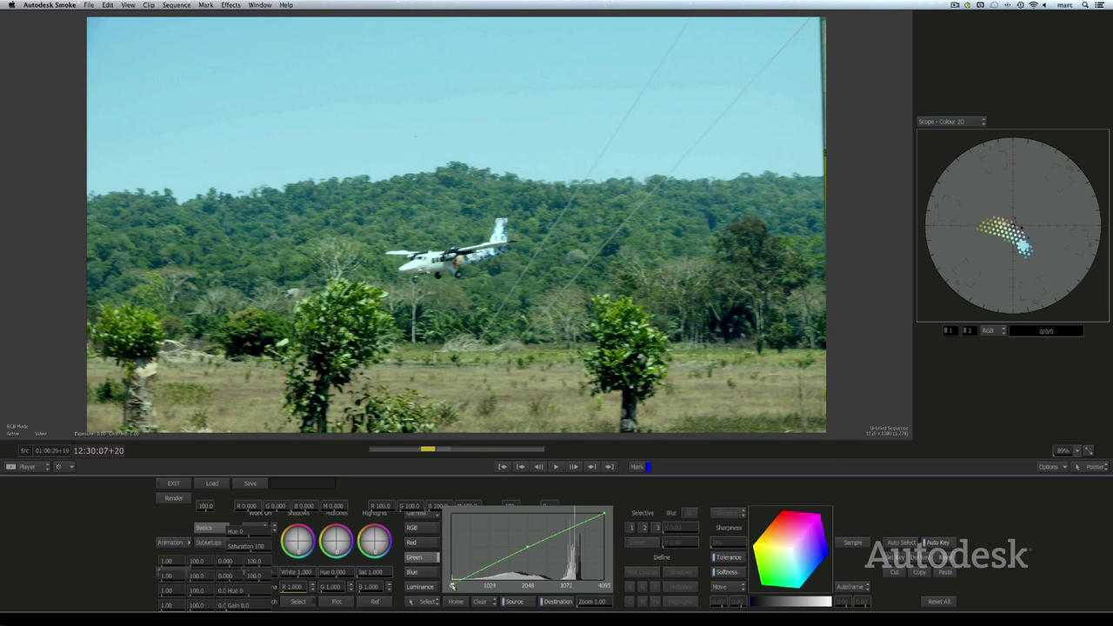
pyautogui.click(420, 575)
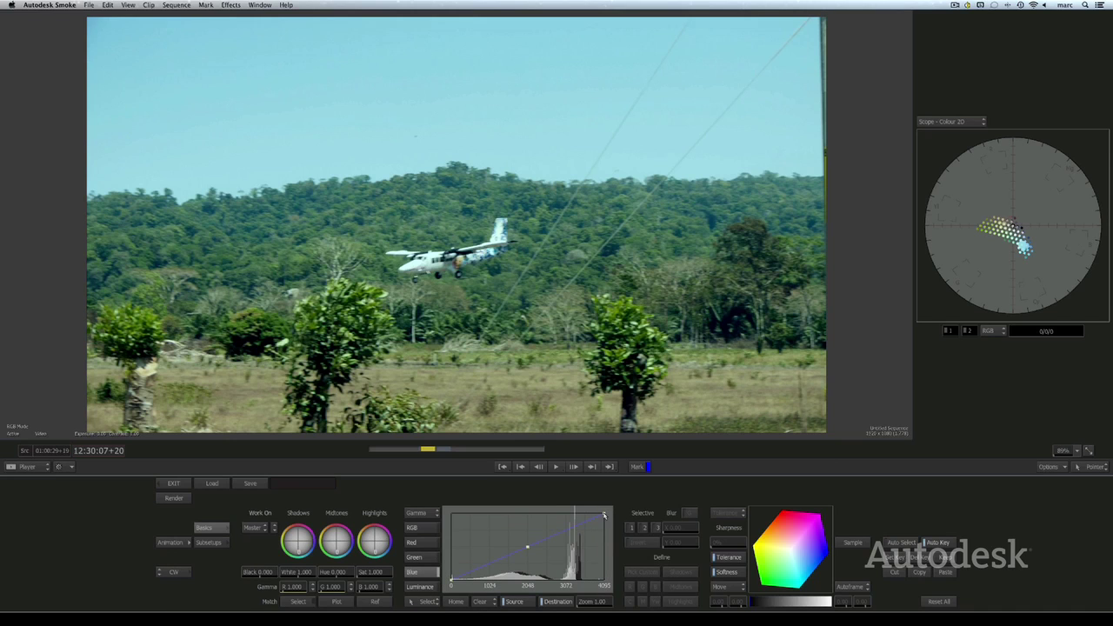
pyautogui.moveTo(600, 513); pyautogui.dragTo(598, 511)
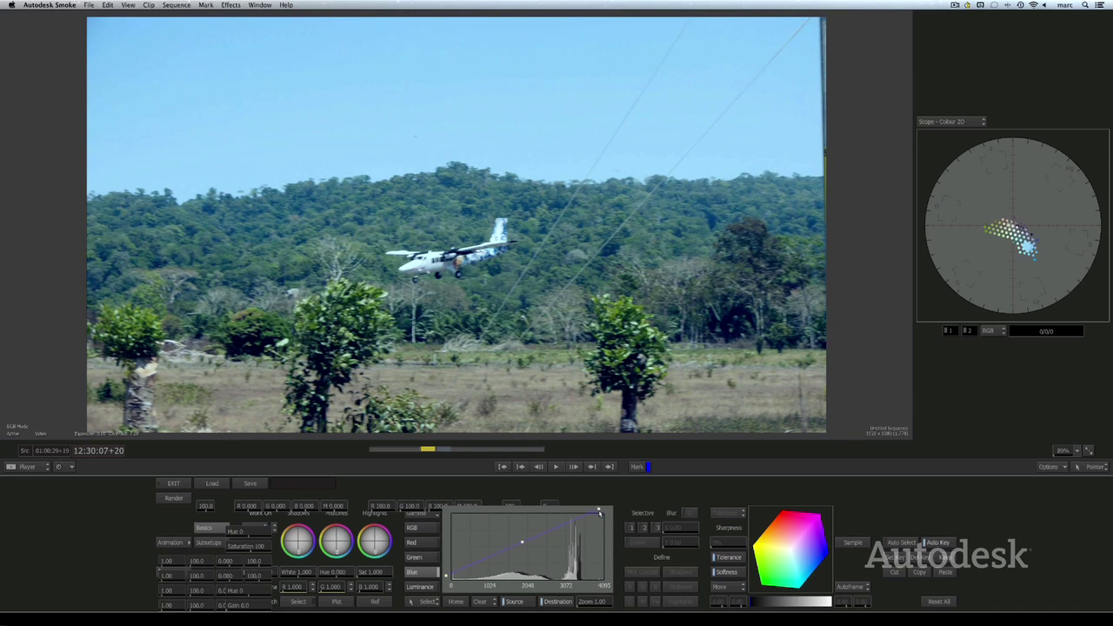
pyautogui.click(420, 586)
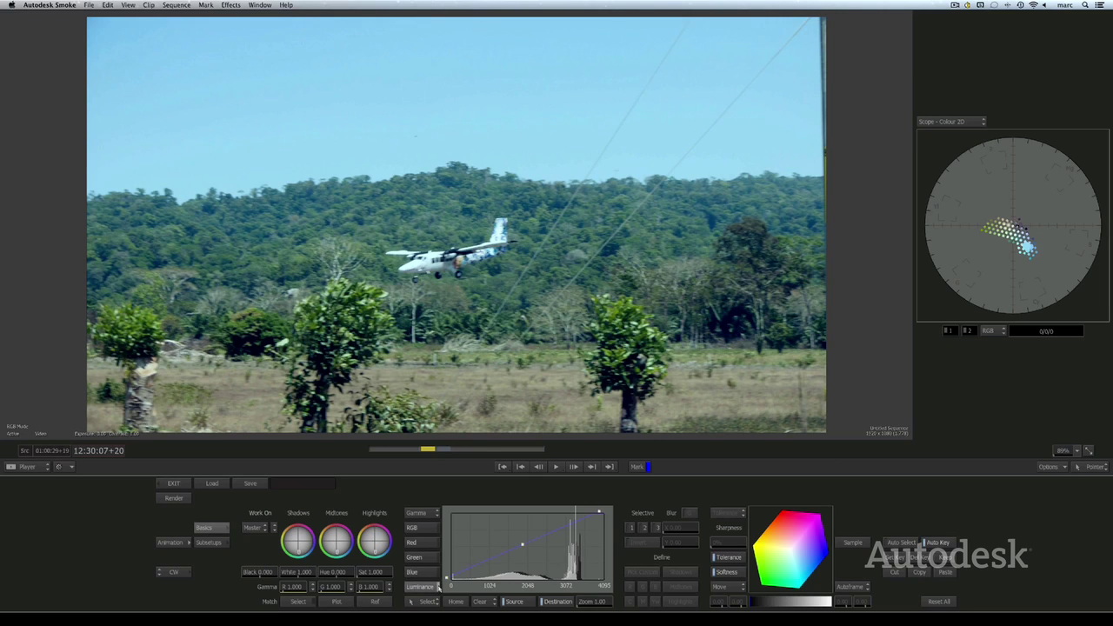
pyautogui.moveTo(452, 582); pyautogui.dragTo(470, 589)
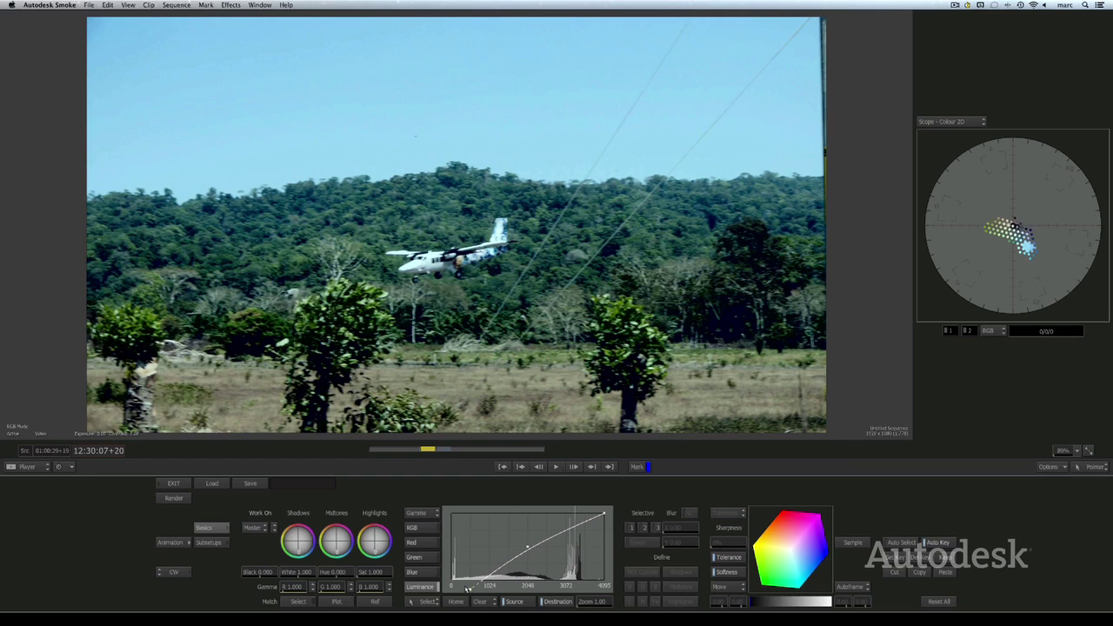
# Step: Store the current grade in subsetup slot B and name it 'cool blue'
pyautogui.click(208, 543)
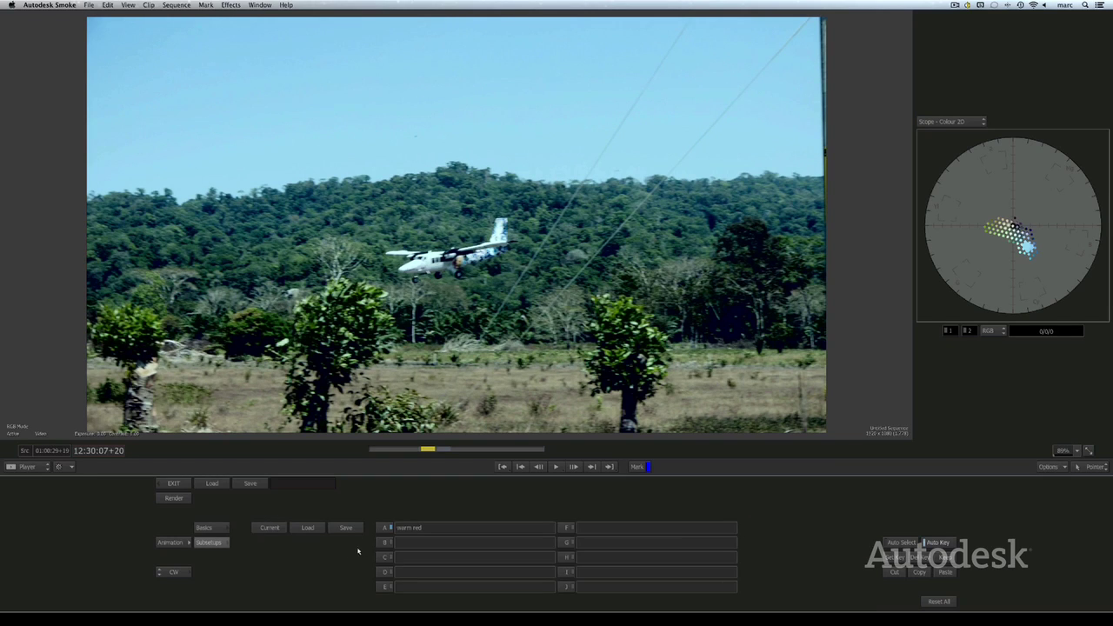
pyautogui.click(382, 542)
pyautogui.click(403, 543)
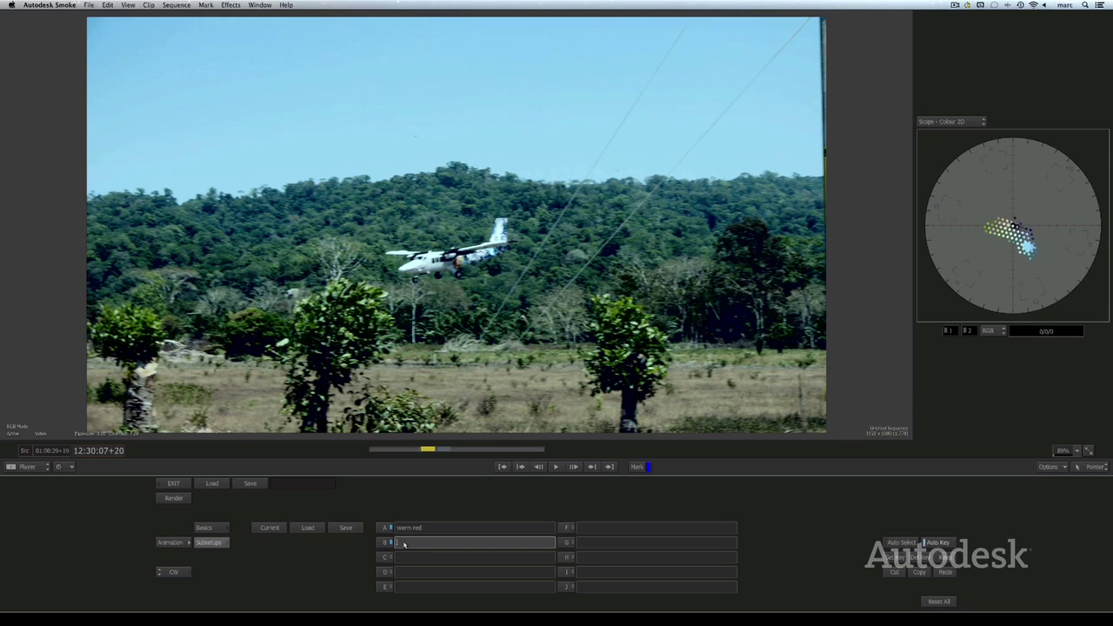
pyautogui.write('cool blue')
pyautogui.press('Return')
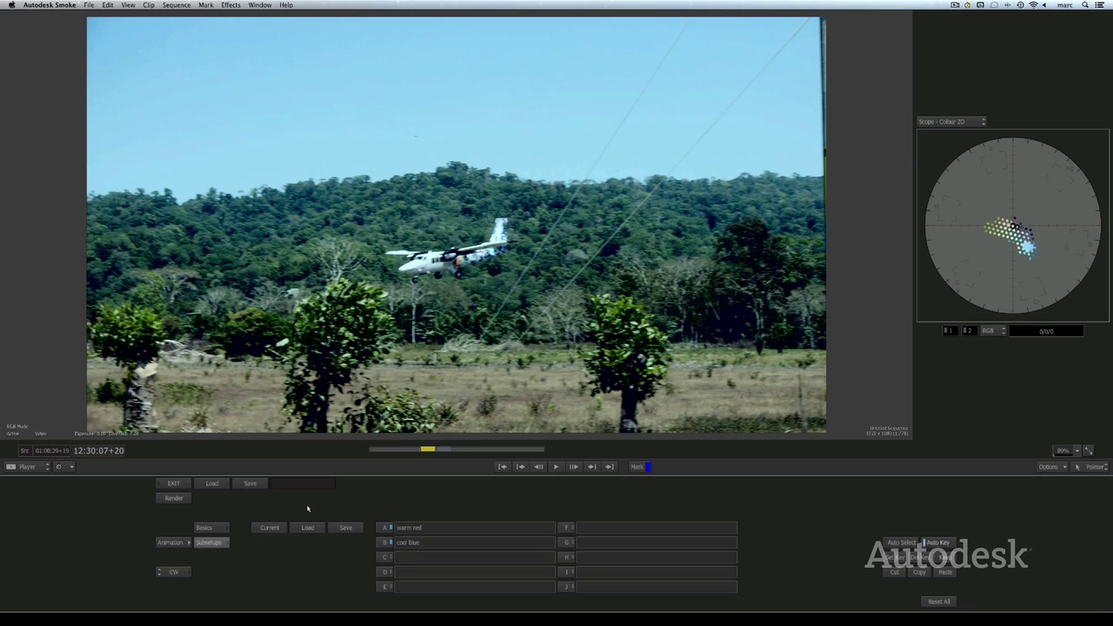
# Step: Toggle between 'warm red' and 'cool blue' to compare, ending on 'cool blue'
pyautogui.click(384, 528)
pyautogui.click(385, 542)
pyautogui.click(383, 527)
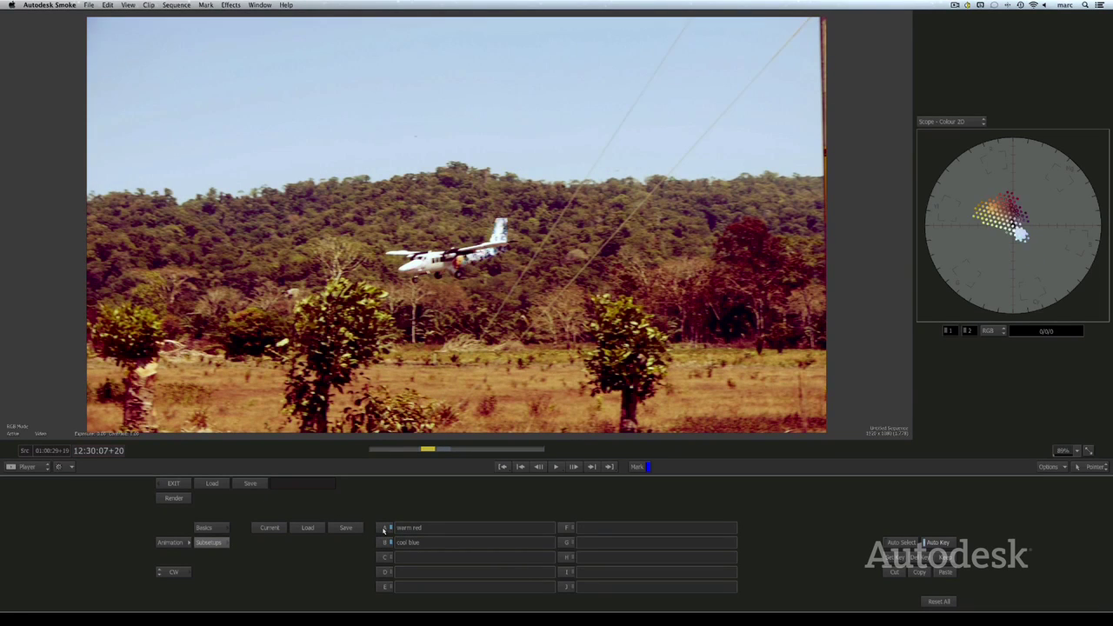
pyautogui.click(386, 542)
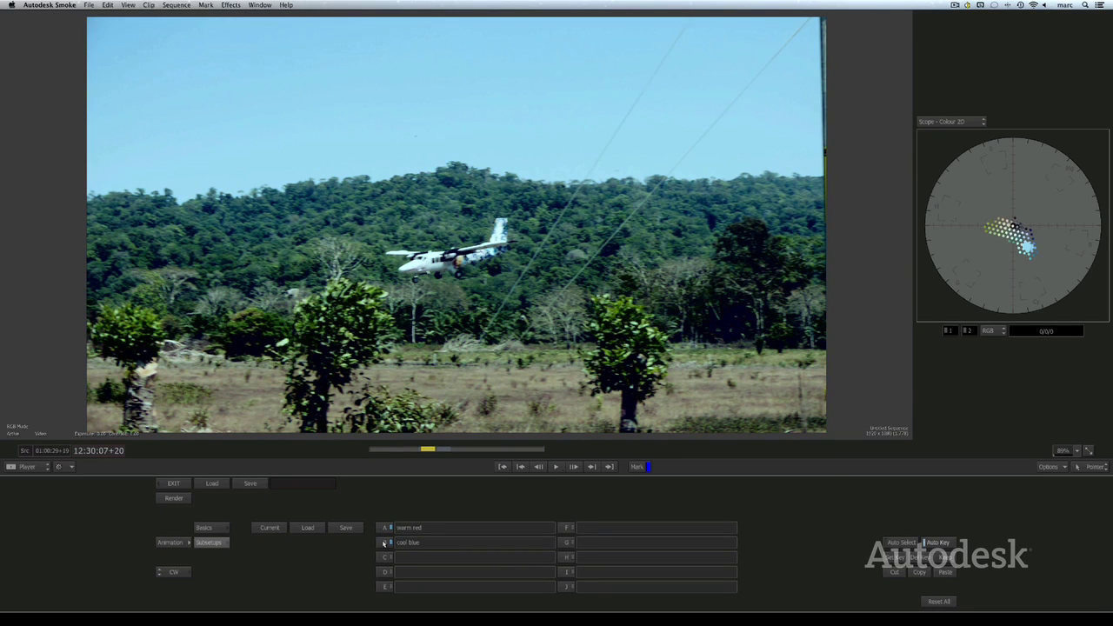
pyautogui.click(221, 531)
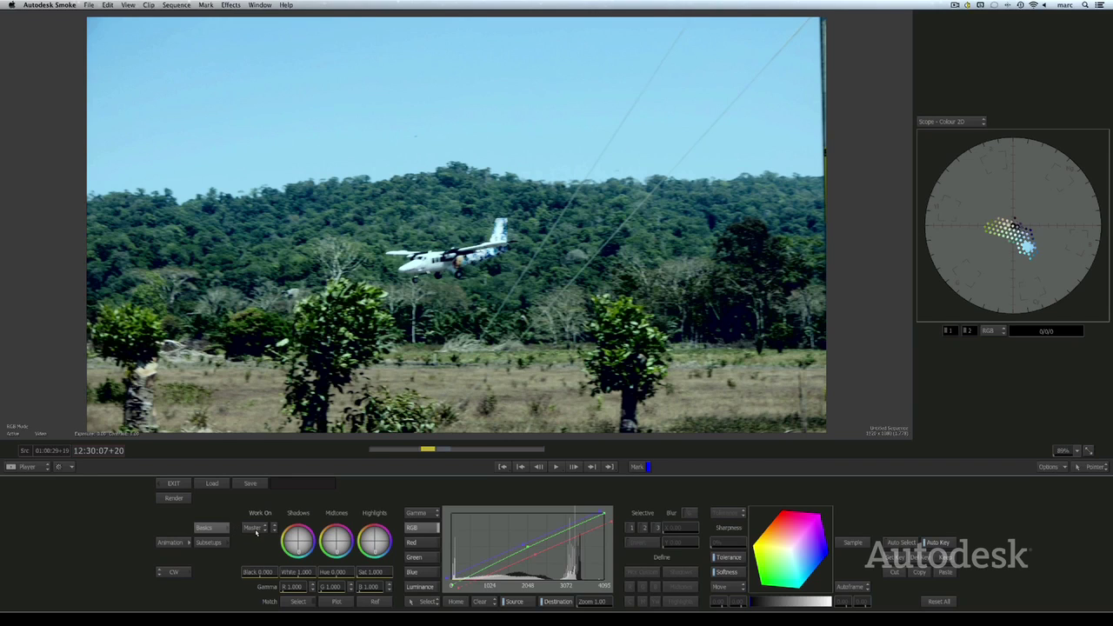
# Step: Set Work On to Sel 1 and define it on the Highlights range
pyautogui.click(256, 529)
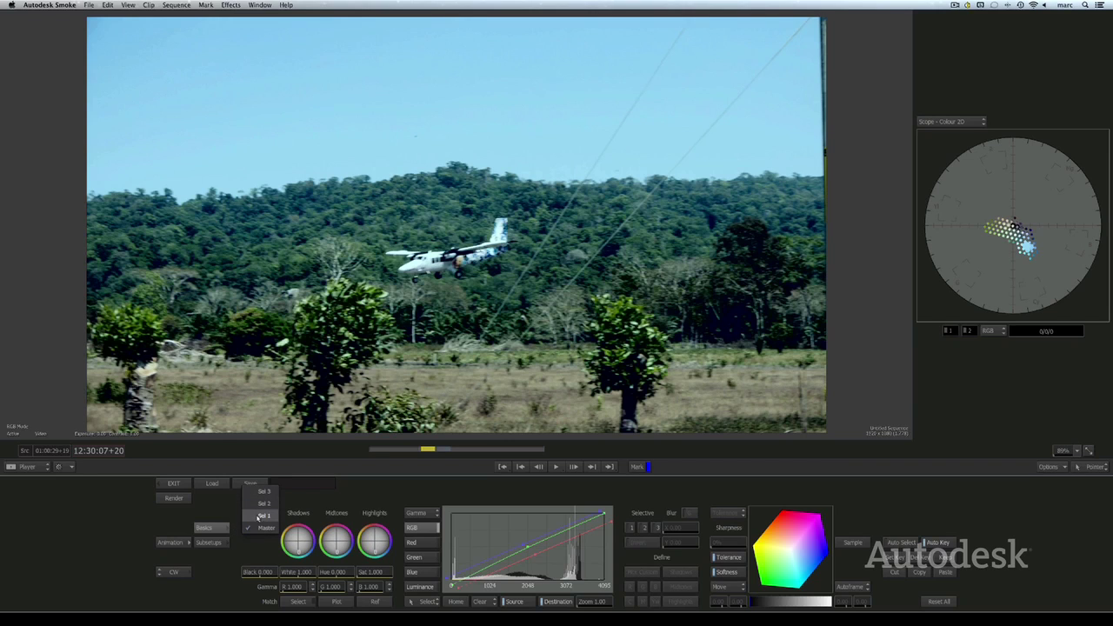
pyautogui.click(257, 517)
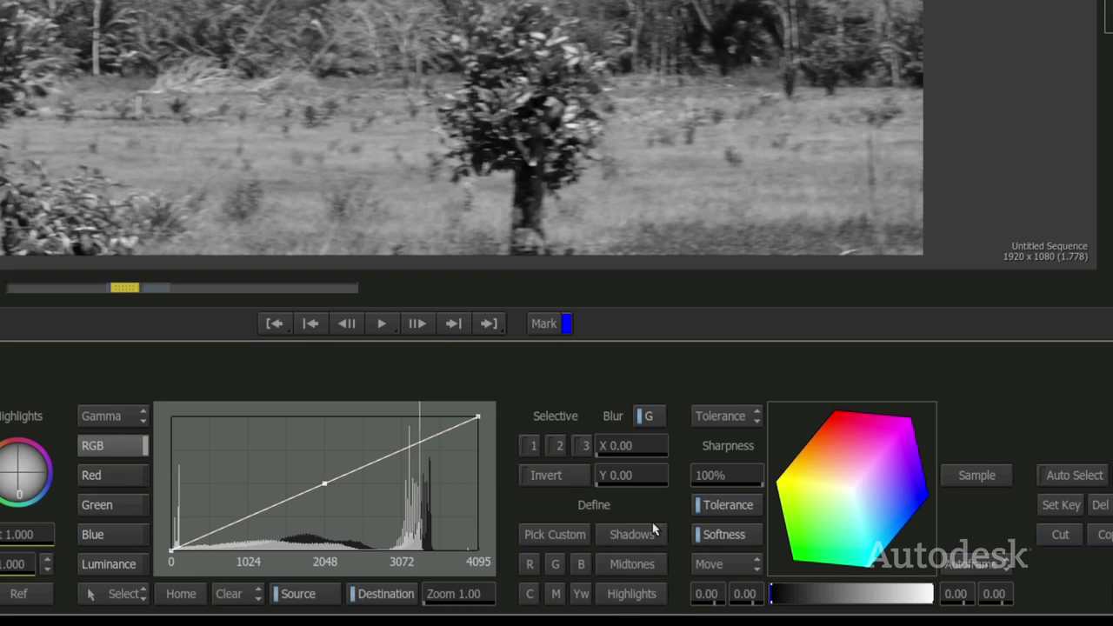
pyautogui.click(632, 595)
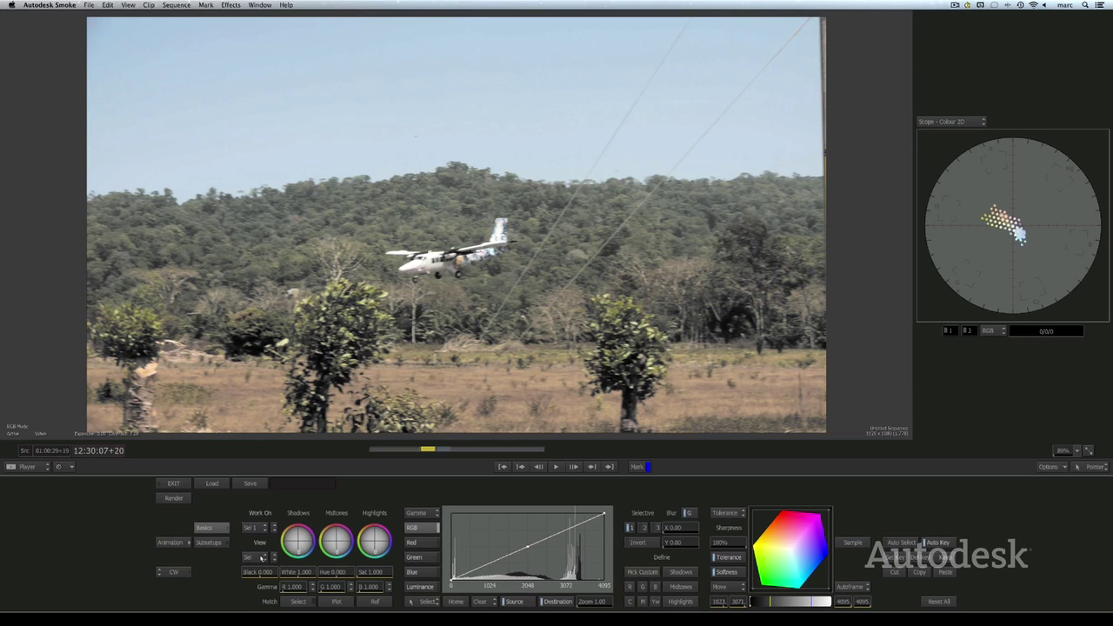
pyautogui.click(261, 557)
# Step: In Matte view, narrow the Sel 1 highlight range and set Blur X to 5.00, then brighten highlights in Result view
pyautogui.click(259, 548)
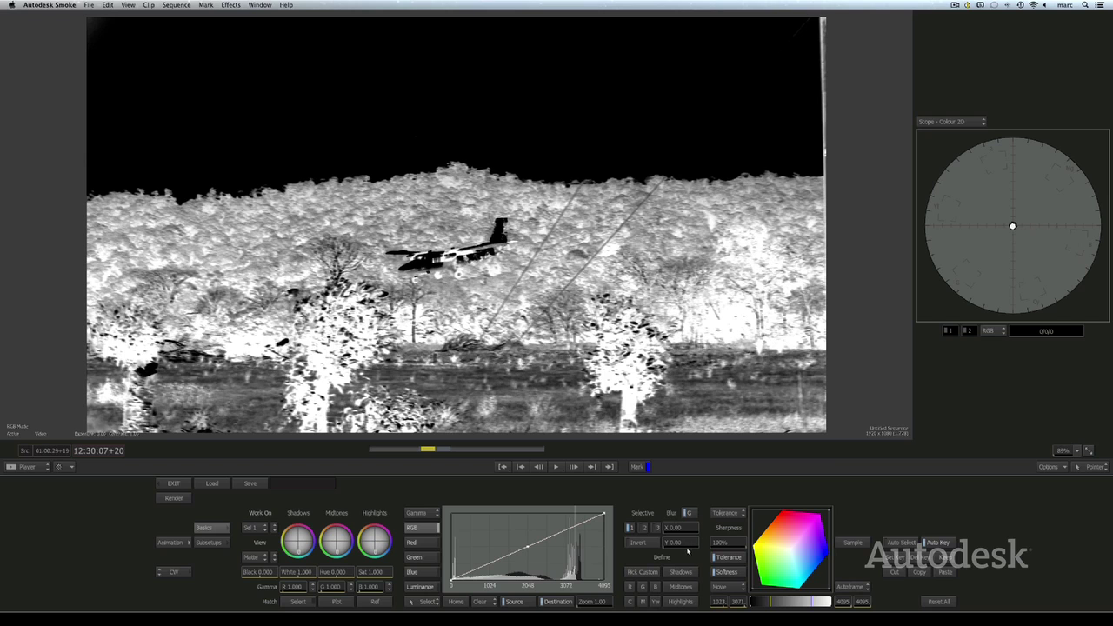
pyautogui.moveTo(736, 601); pyautogui.dragTo(750, 603)
pyautogui.click(850, 588)
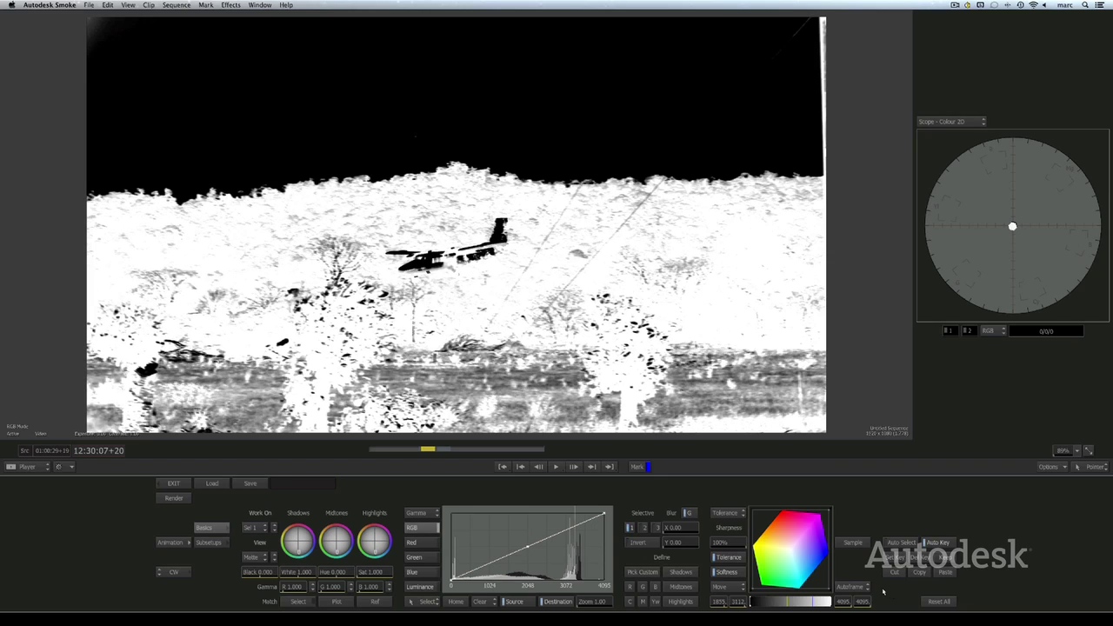
pyautogui.moveTo(683, 530)
pyautogui.mouseDown()
pyautogui.moveTo(699, 543)
pyautogui.moveTo(697, 528)
pyautogui.mouseUp()
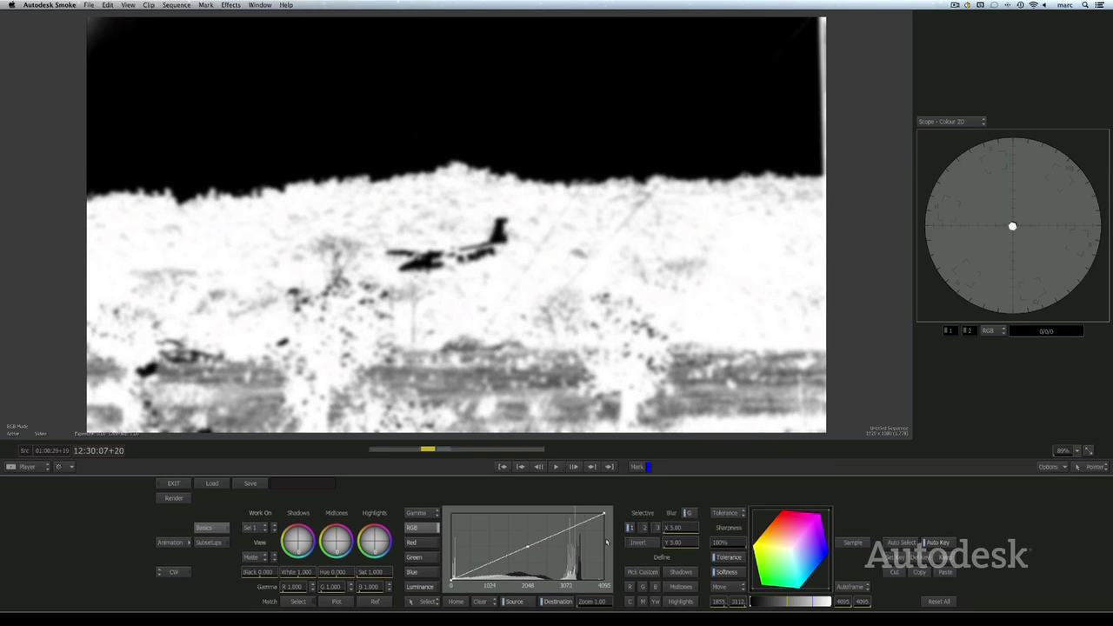
pyautogui.click(251, 559)
pyautogui.click(259, 580)
pyautogui.moveTo(298, 574); pyautogui.dragTo(588, 532)
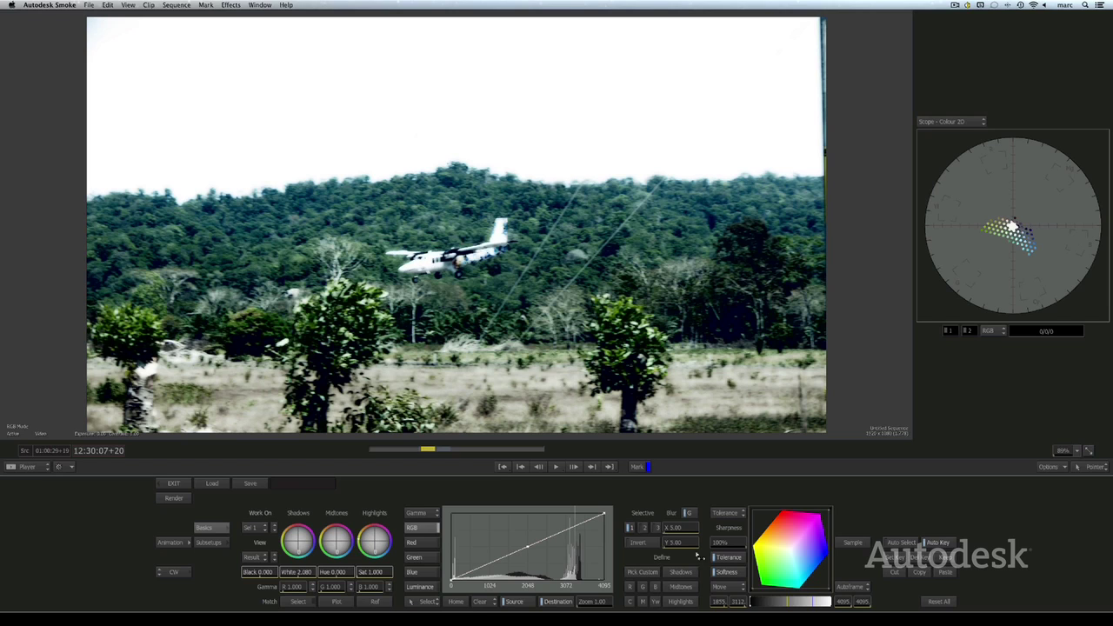
# Step: Raise the Sel 1 matte blur to 15.00 using the calculator
pyautogui.click(676, 531)
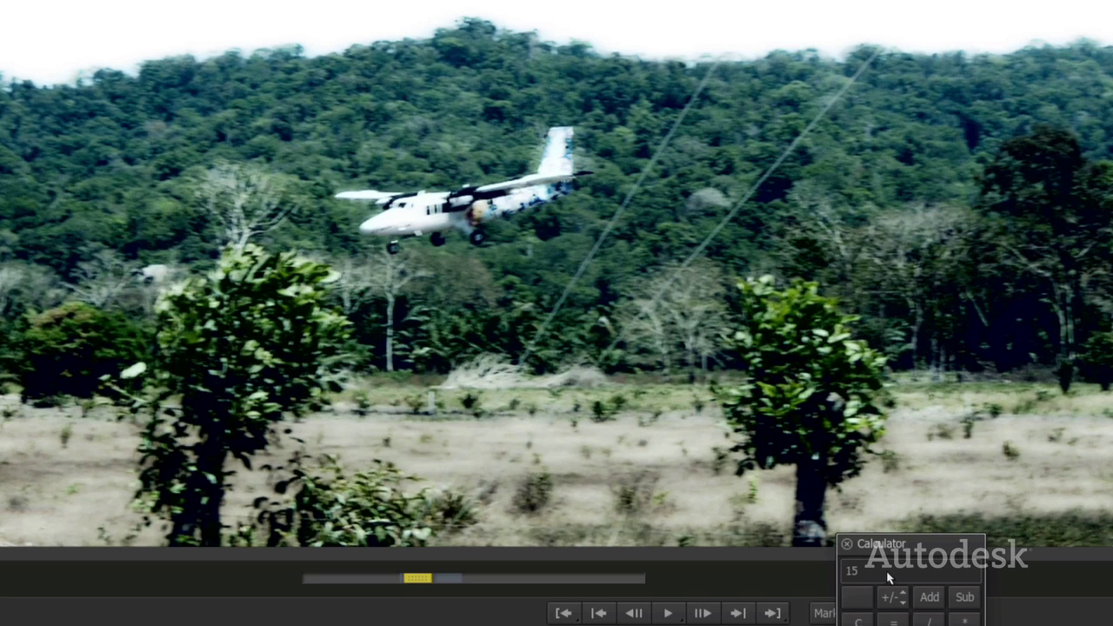
pyautogui.press('Return')
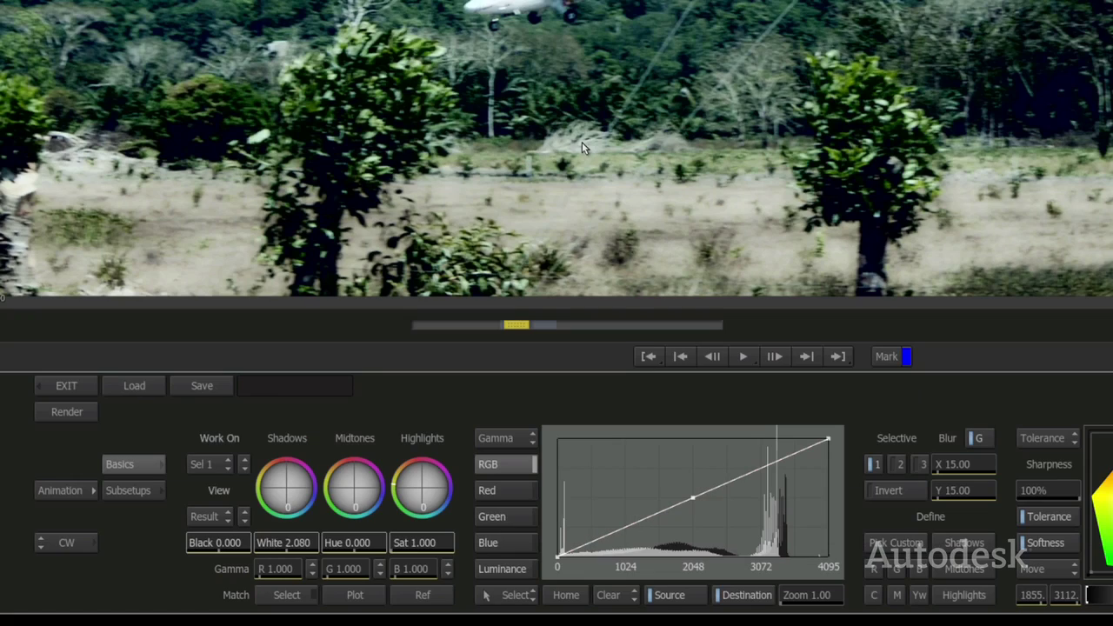
pyautogui.click(206, 465)
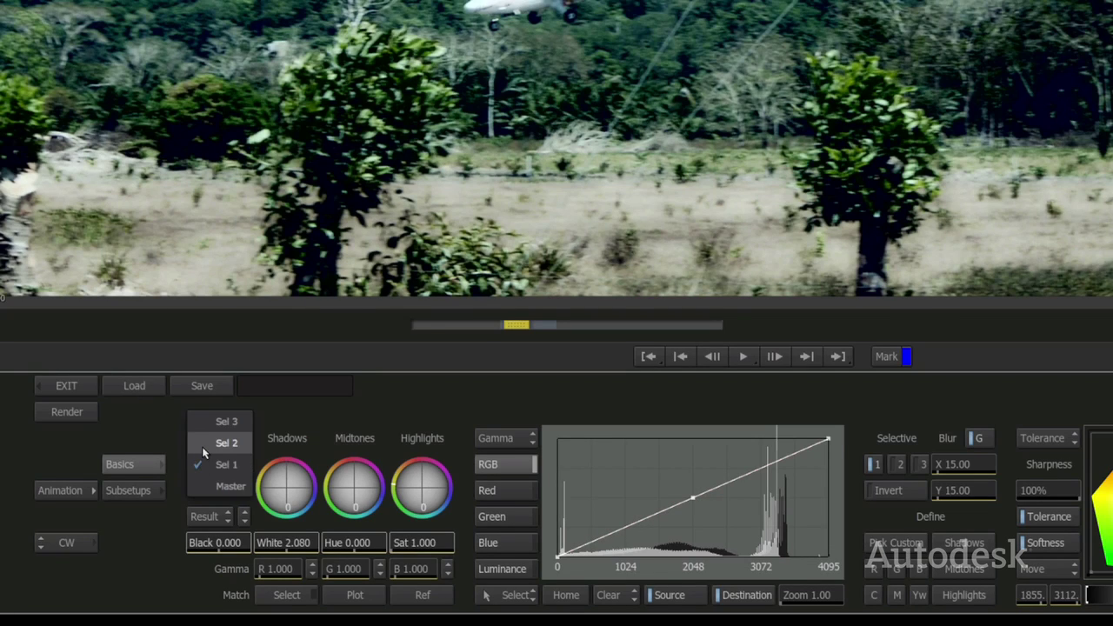
# Step: Switch to Sel 2, limit it to the shadows, and refine its key range in Matte view
pyautogui.click(206, 445)
pyautogui.click(598, 544)
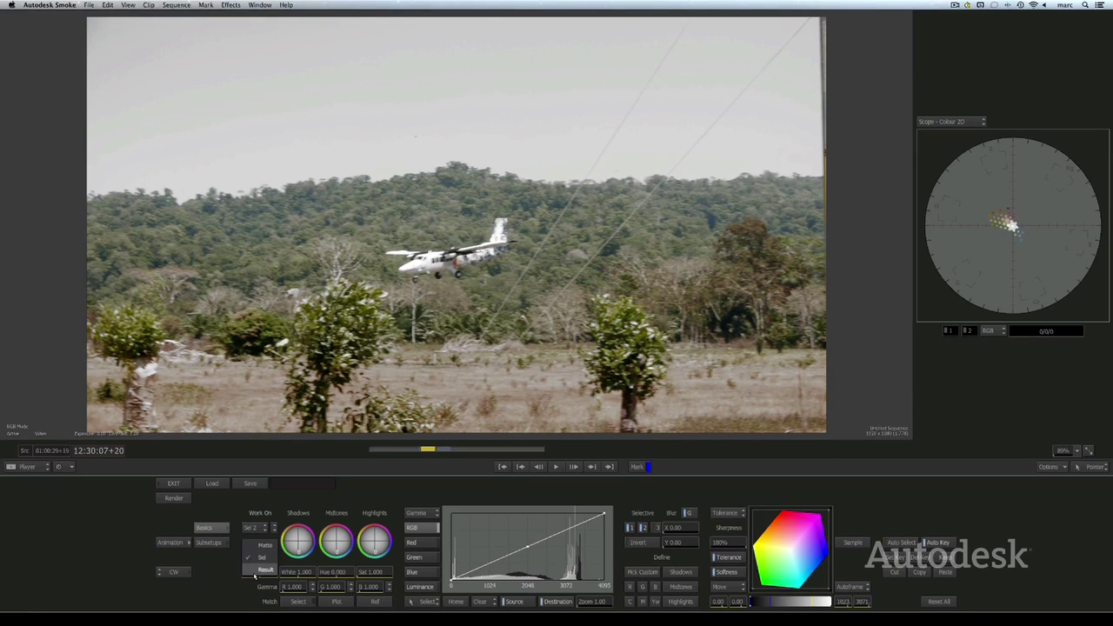
pyautogui.click(254, 557)
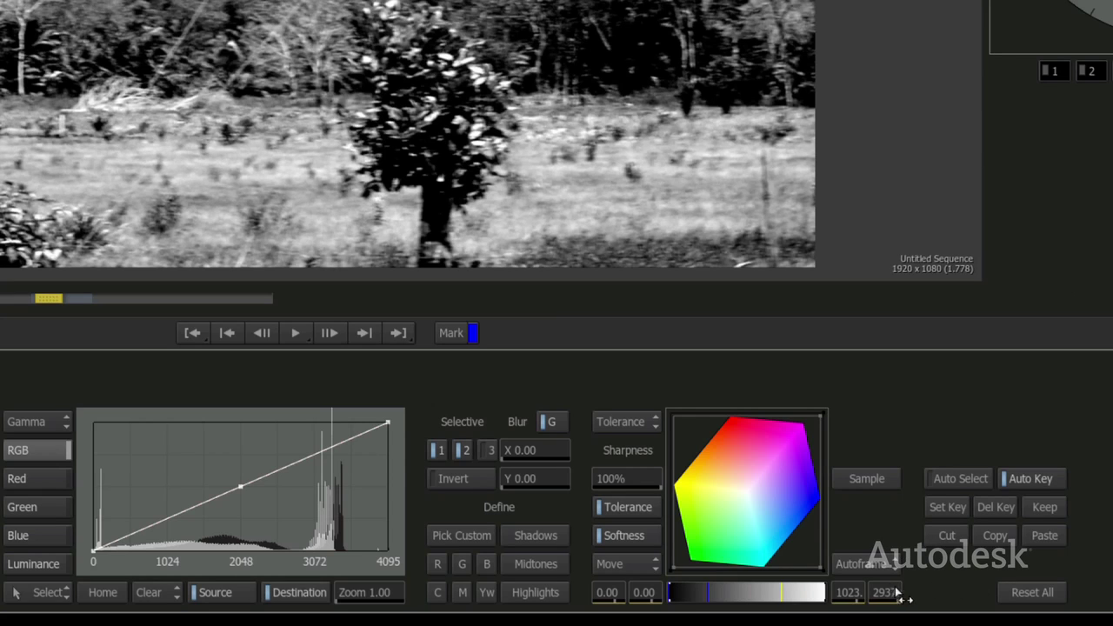
pyautogui.moveTo(873, 604); pyautogui.dragTo(733, 569)
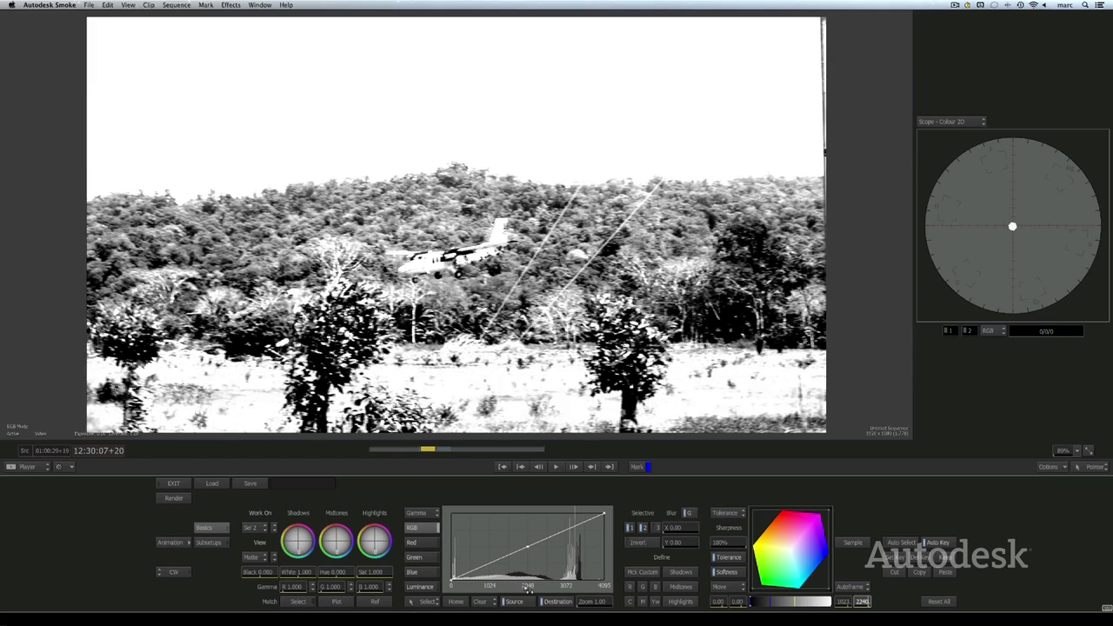
pyautogui.moveTo(527, 589); pyautogui.dragTo(477, 588)
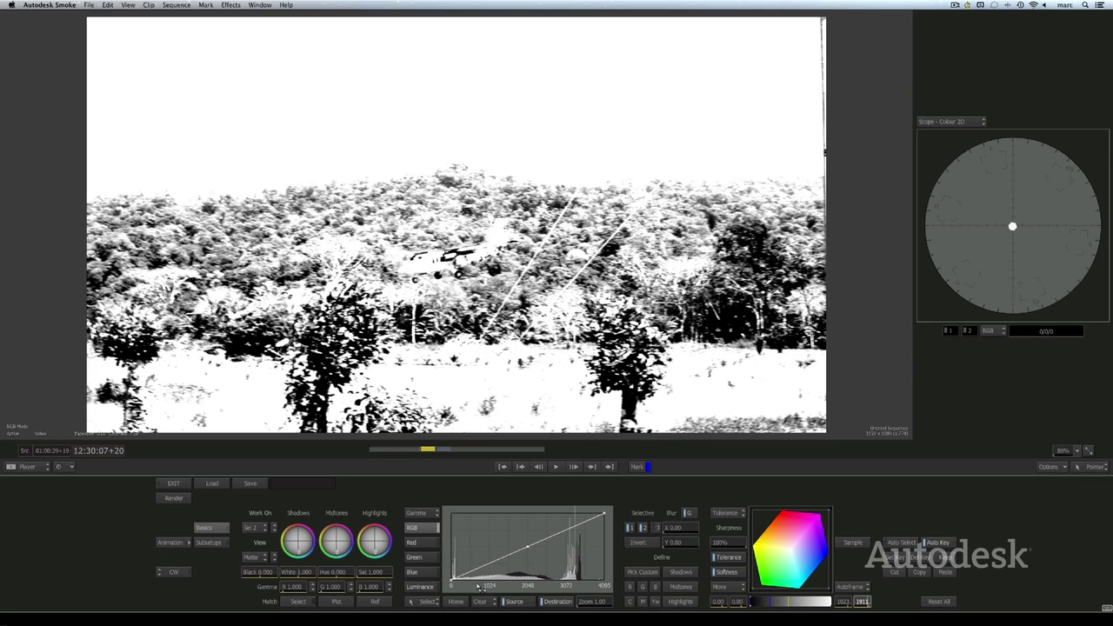
# Step: Blur the Sel 2 matte by 15 in X and Y, then raise Black to 0.420 and White to 1.920
pyautogui.click(681, 528)
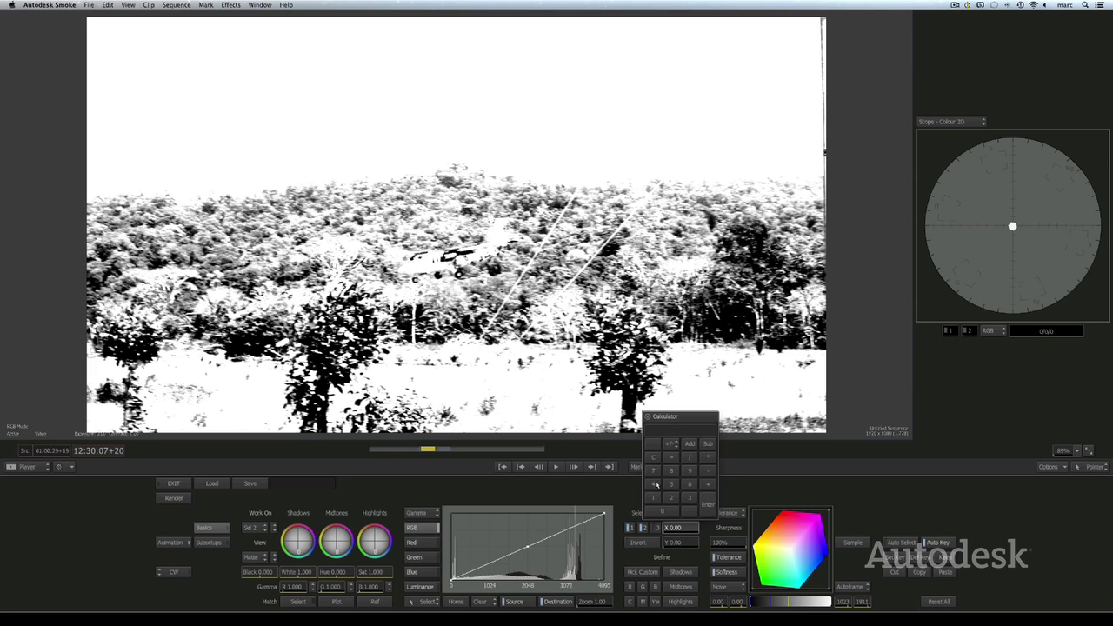
pyautogui.click(654, 497)
pyautogui.click(670, 485)
pyautogui.press('Return')
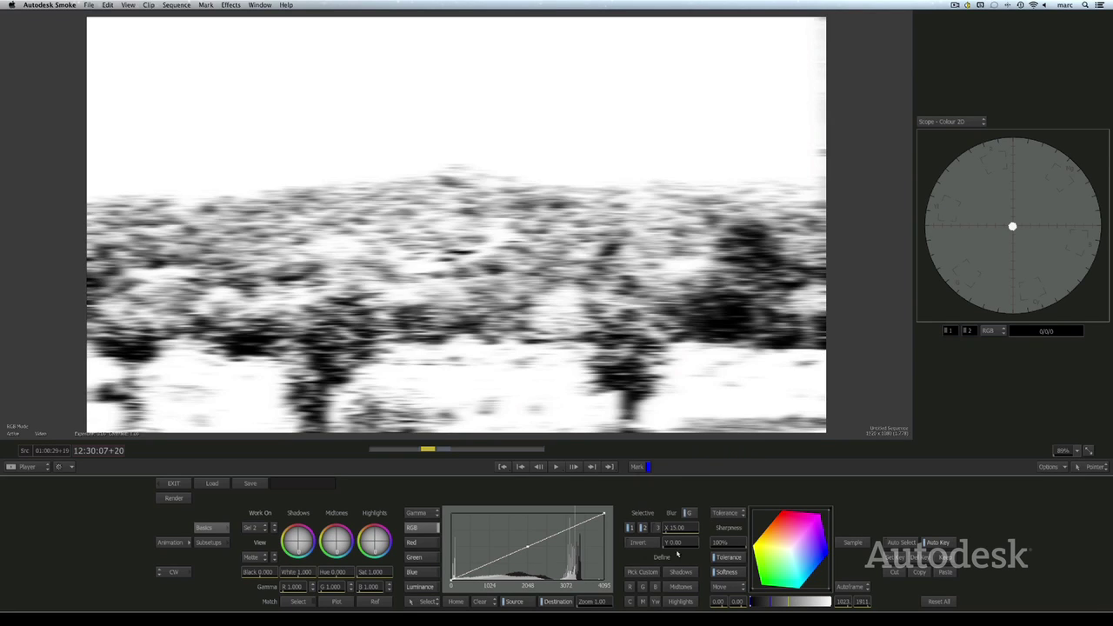
pyautogui.click(677, 542)
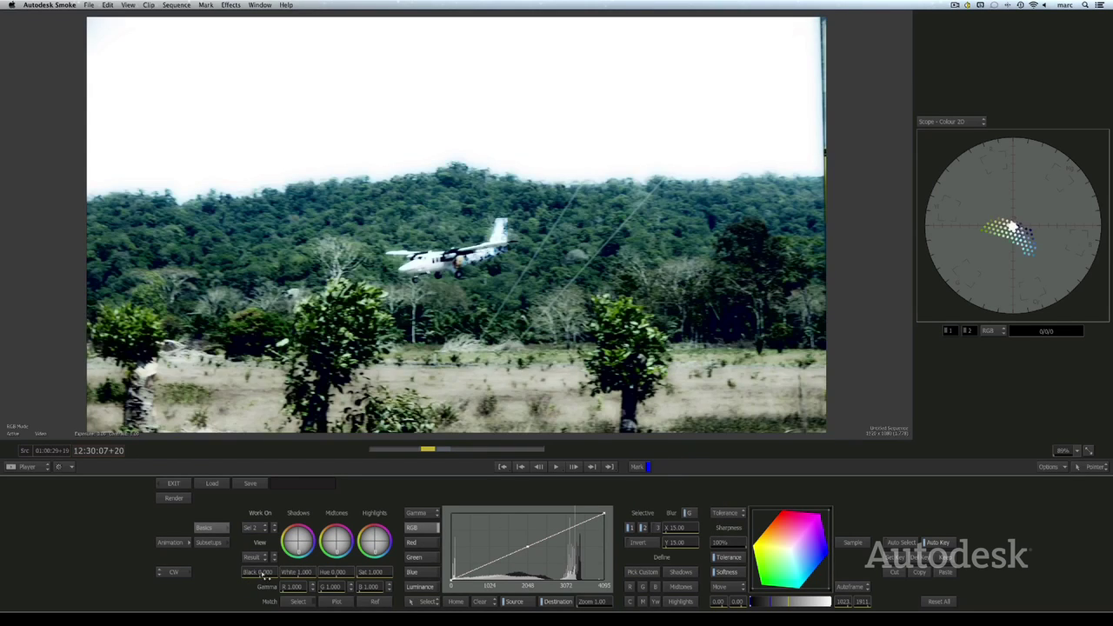
pyautogui.moveTo(263, 577); pyautogui.dragTo(159, 573)
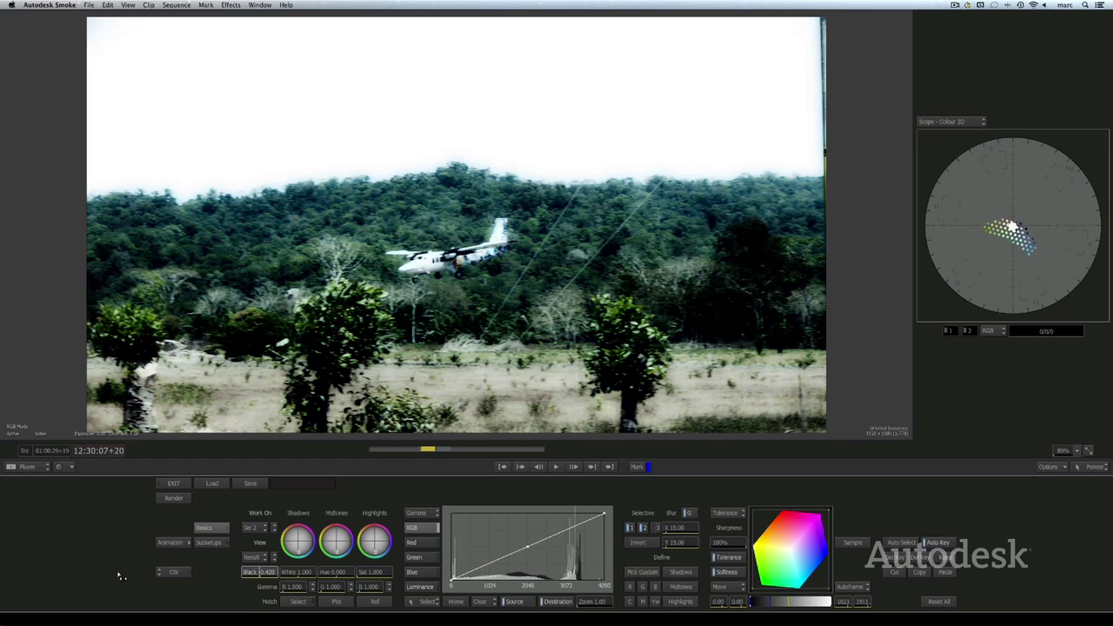
pyautogui.moveTo(296, 571); pyautogui.dragTo(447, 567)
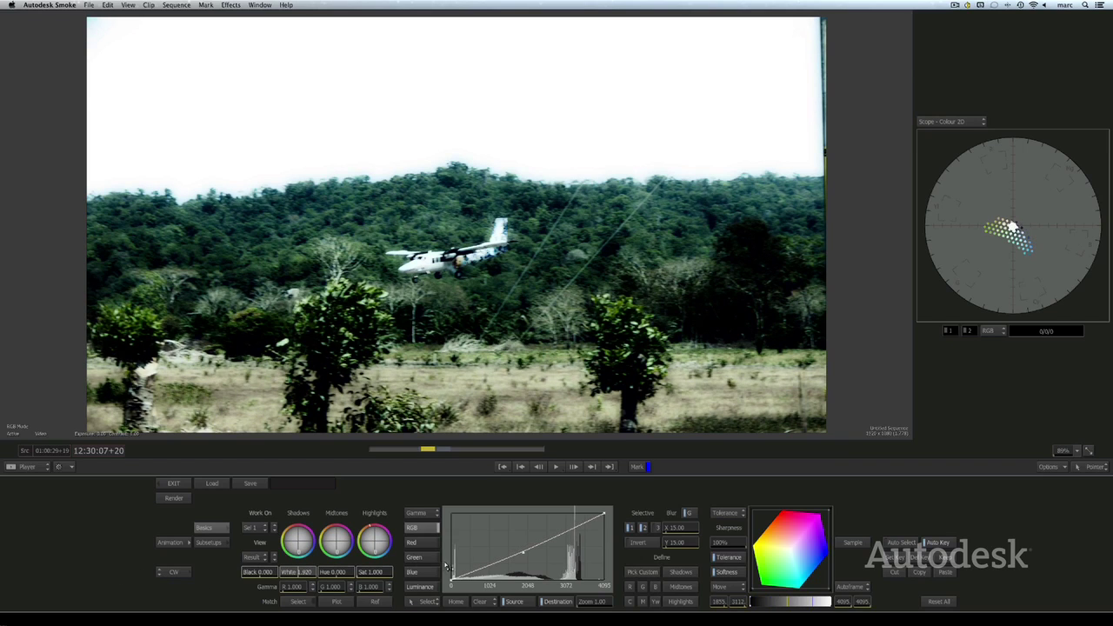
# Step: Save the current grade to subsetup slot C as 'cool blue high and low'
pyautogui.click(211, 541)
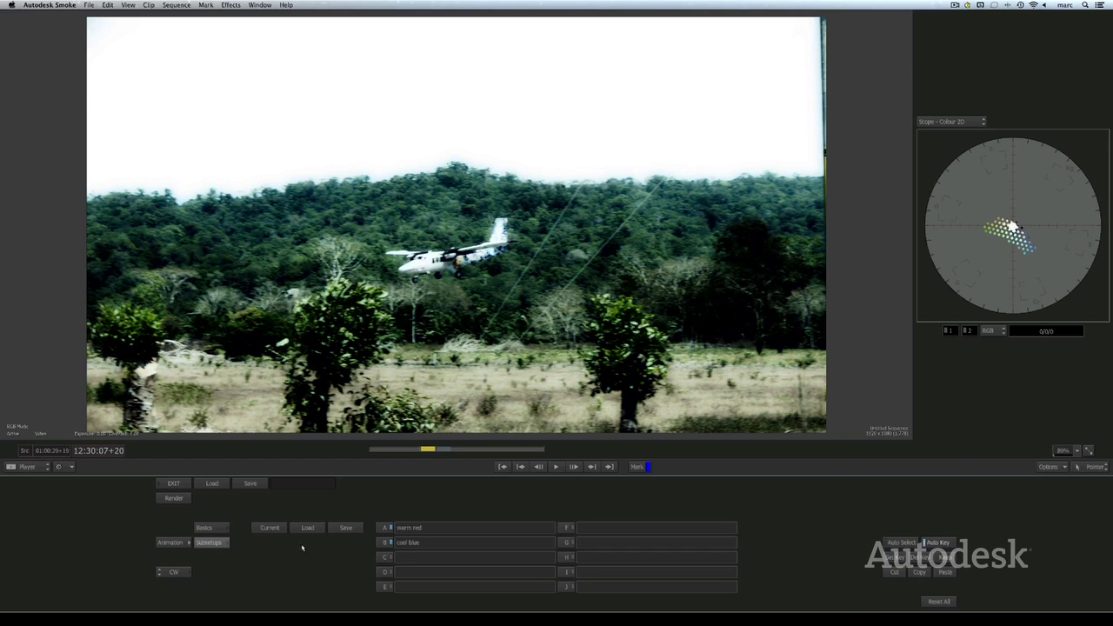
pyautogui.click(386, 558)
pyautogui.click(399, 557)
pyautogui.write('c')
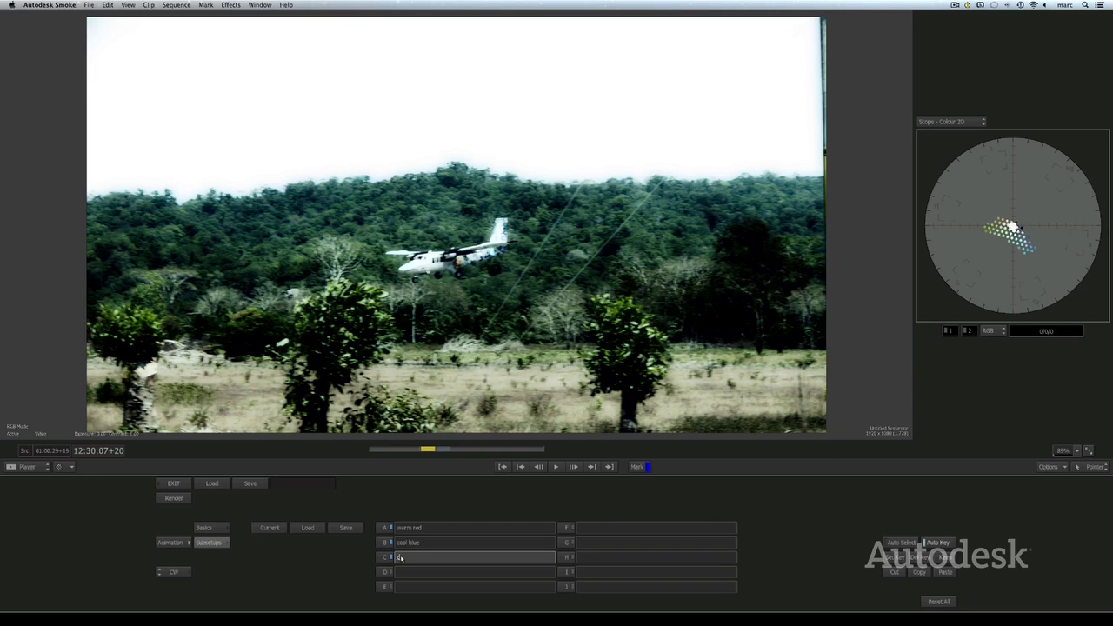
pyautogui.write('ool blue')
pyautogui.write('high and low')
pyautogui.press('Return')
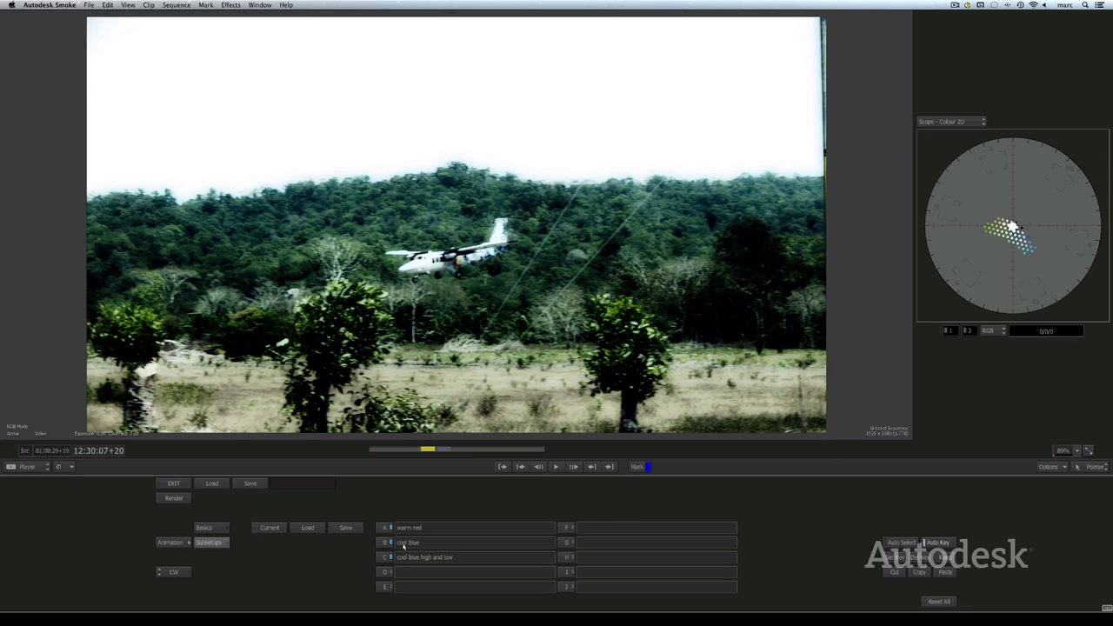
# Step: Compare the warm red, cool blue and cool blue high and low presets, ending on warm red
pyautogui.click(386, 528)
pyautogui.click(384, 542)
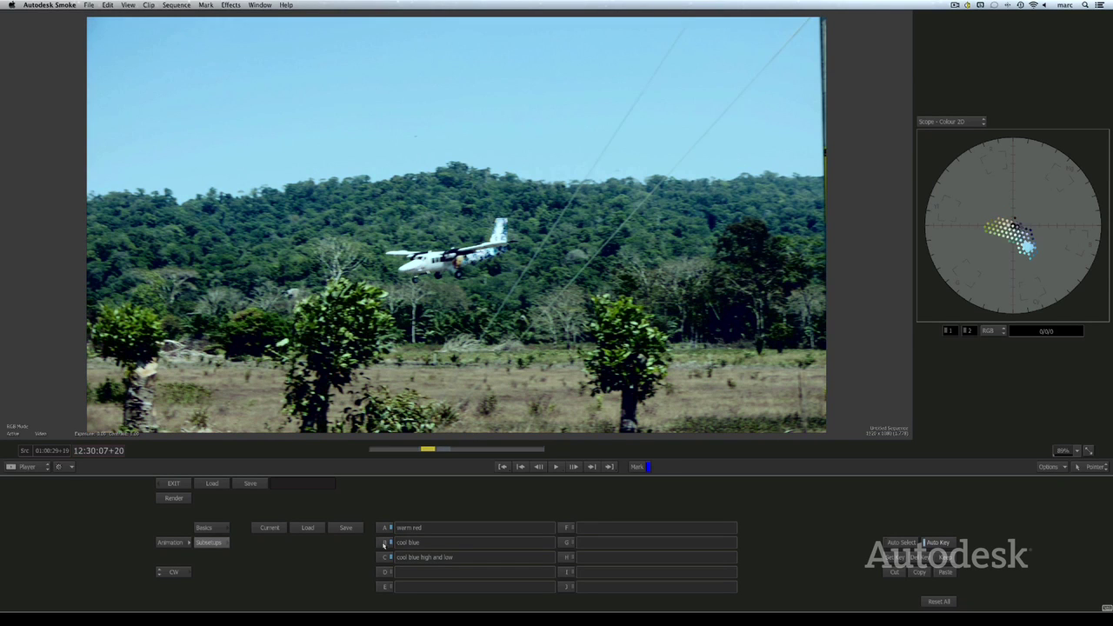
pyautogui.click(383, 558)
pyautogui.click(385, 542)
pyautogui.click(385, 528)
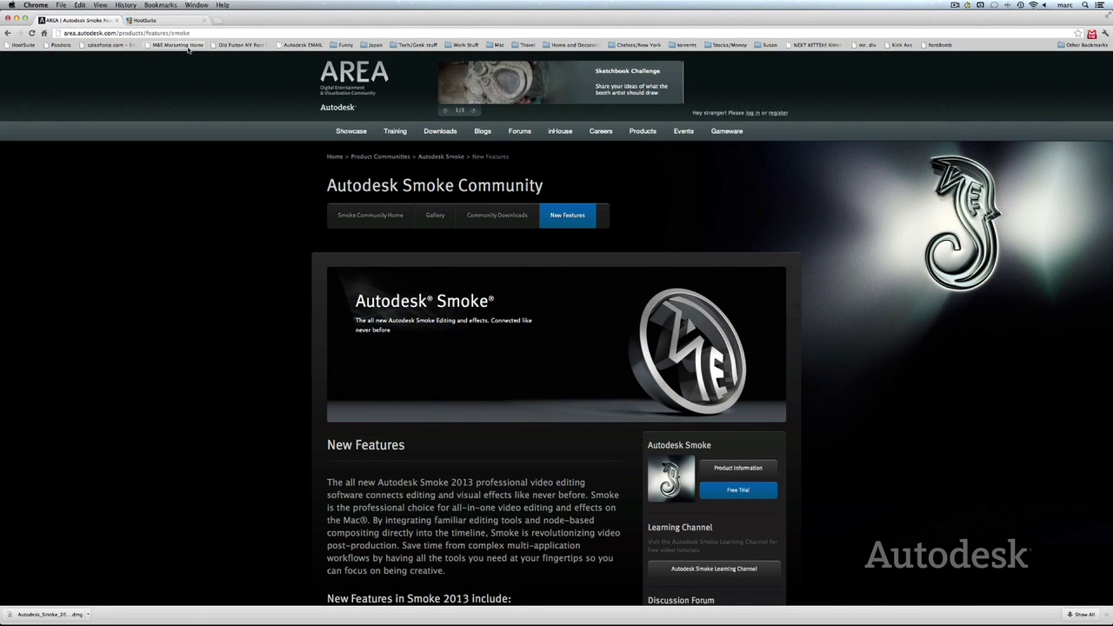
# Step: Open the Community Downloads page on the AREA Smoke community site and scroll through its listings
pyautogui.click(496, 222)
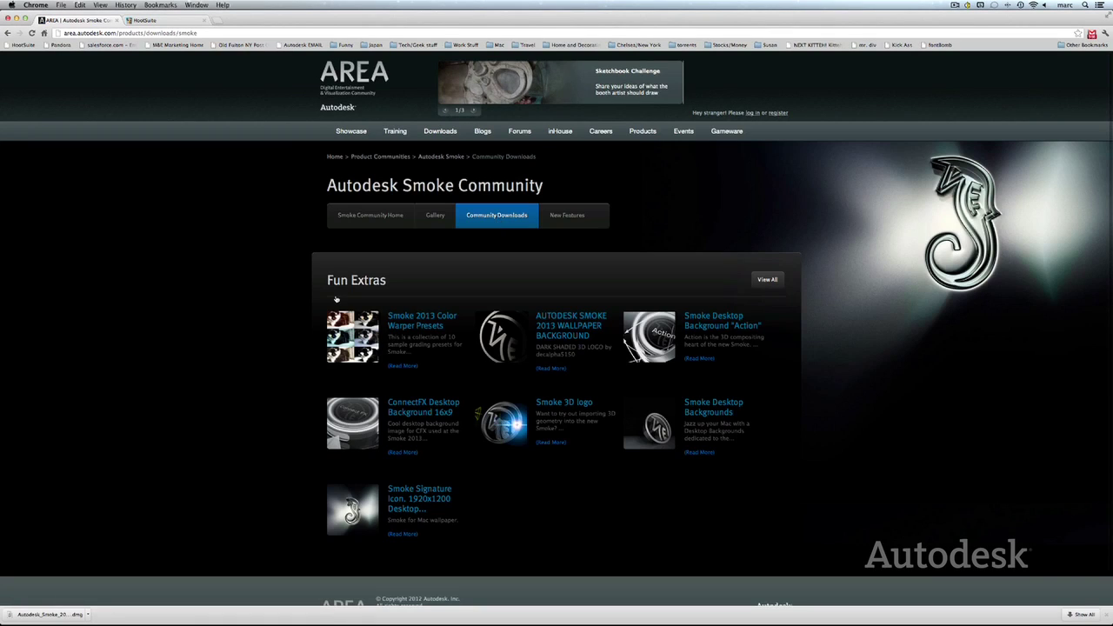
pyautogui.scroll(-1, 226, 339)
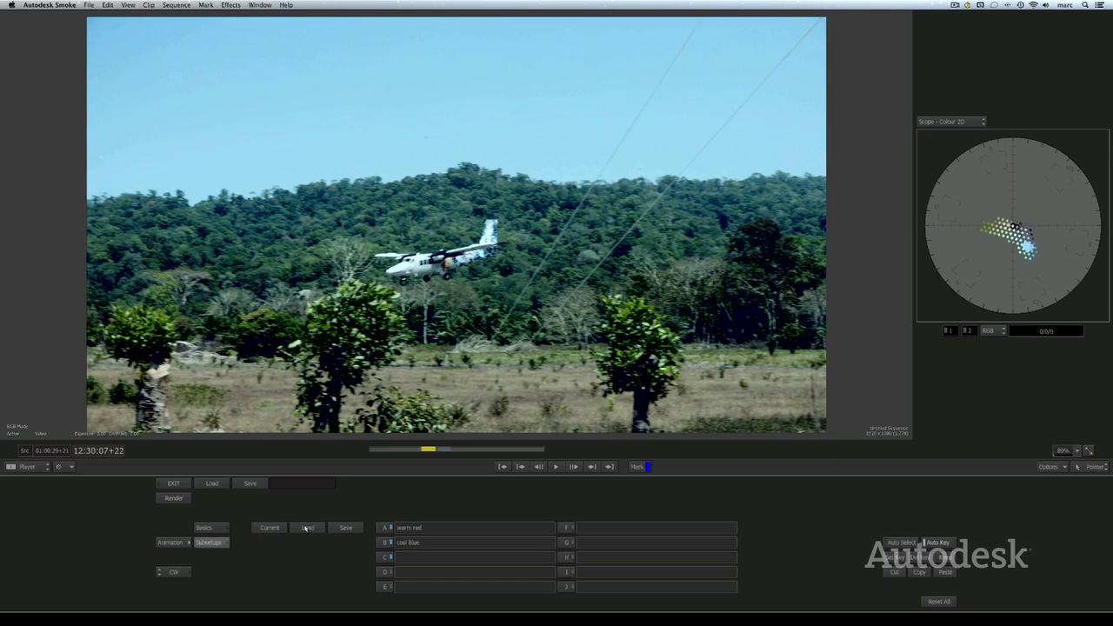
# Step: Load the CW_Presets_1 subsetup file from the Desktop
pyautogui.click(306, 527)
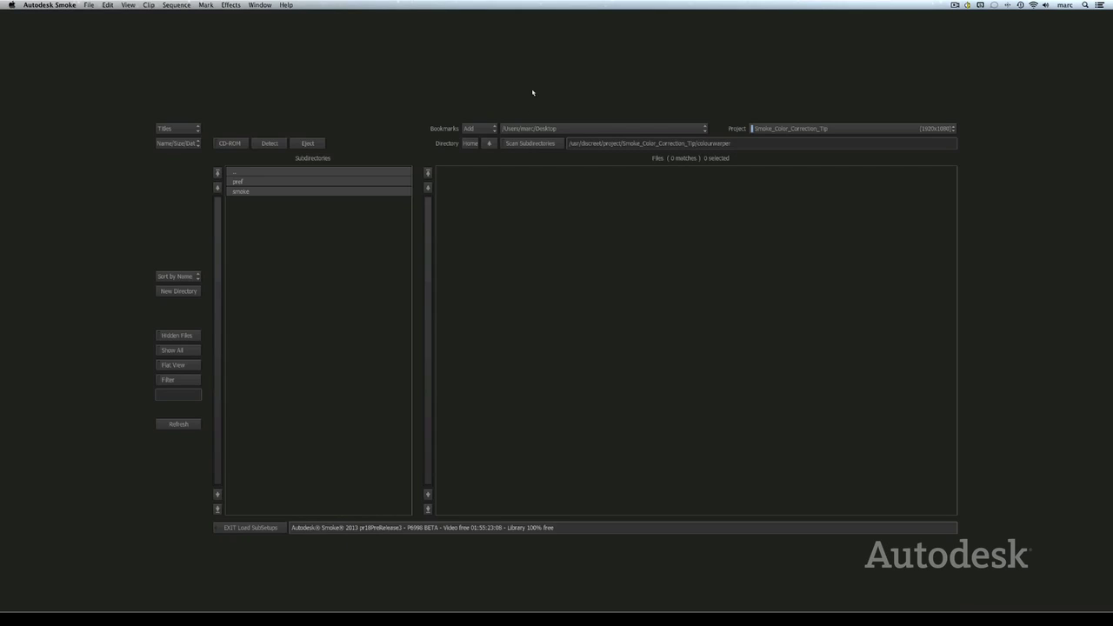
pyautogui.click(527, 129)
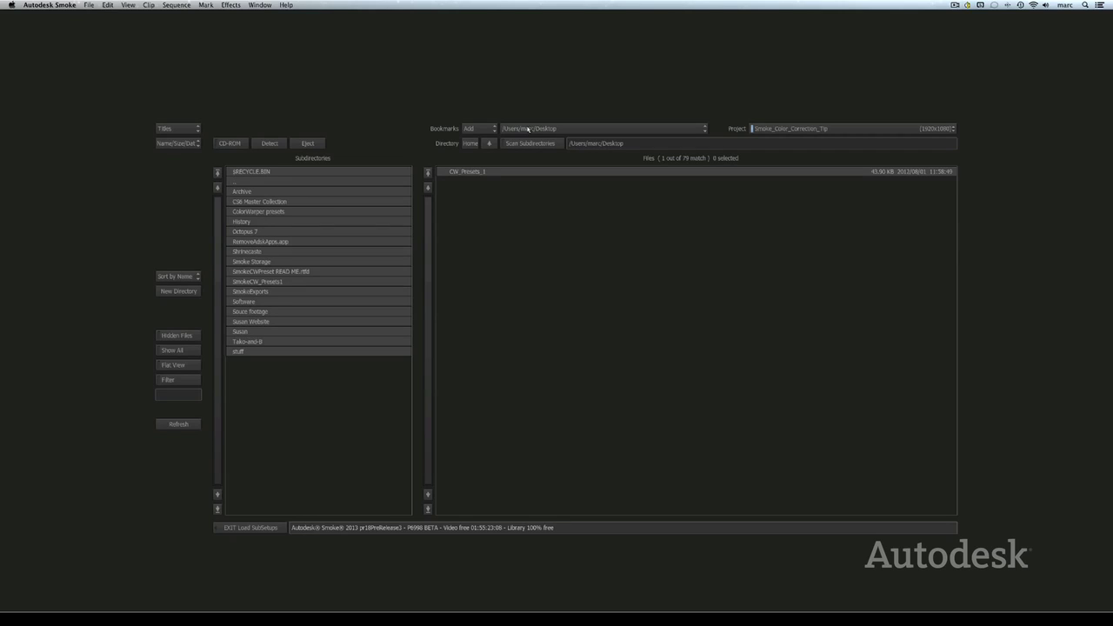
pyautogui.click(467, 172)
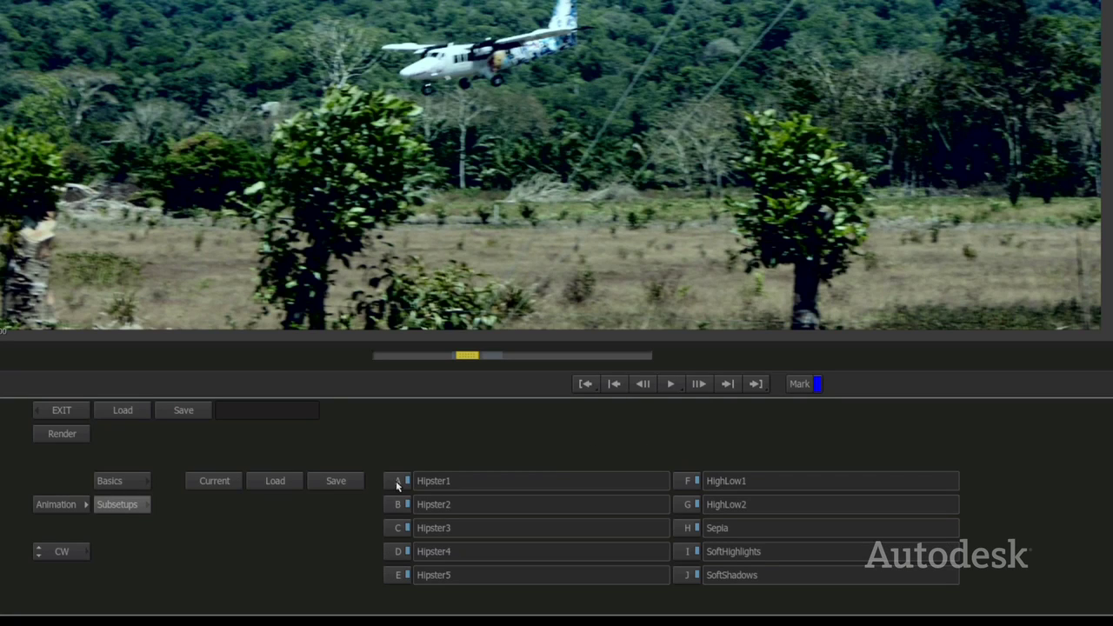
# Step: Try the Hipster1–5 looks on Plan lands, finishing with the Sepia preset
pyautogui.click(397, 480)
pyautogui.click(397, 504)
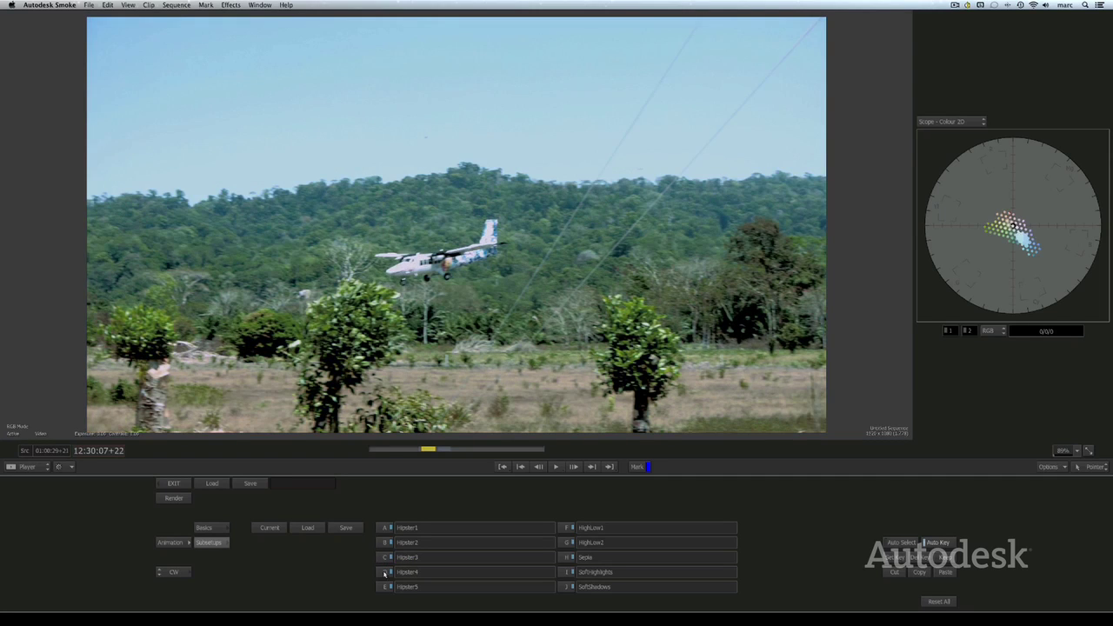
pyautogui.click(385, 571)
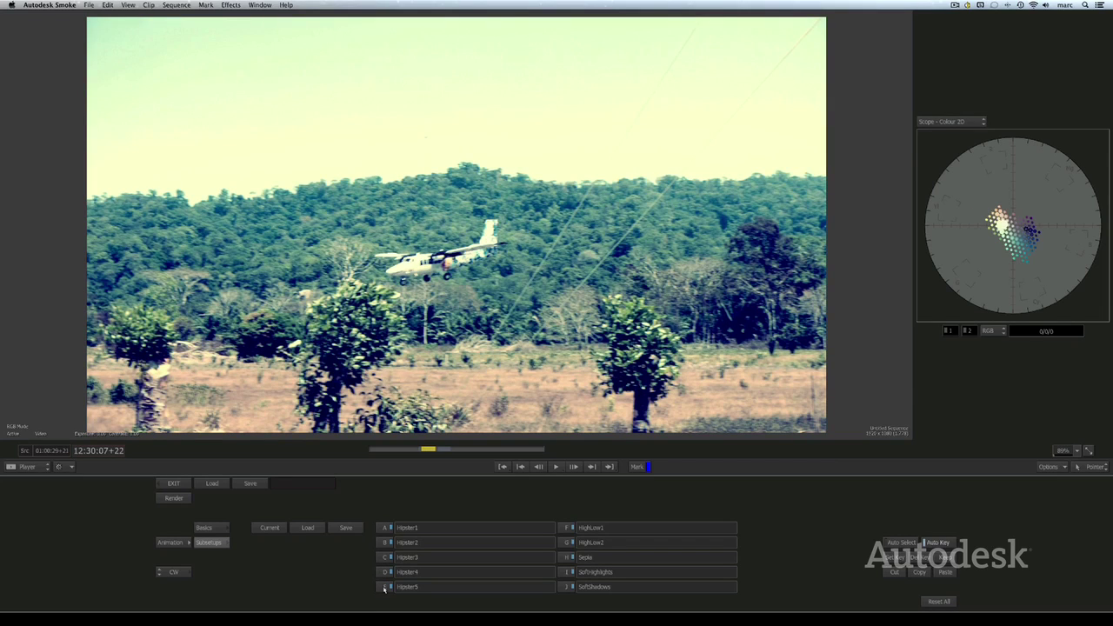
pyautogui.click(570, 557)
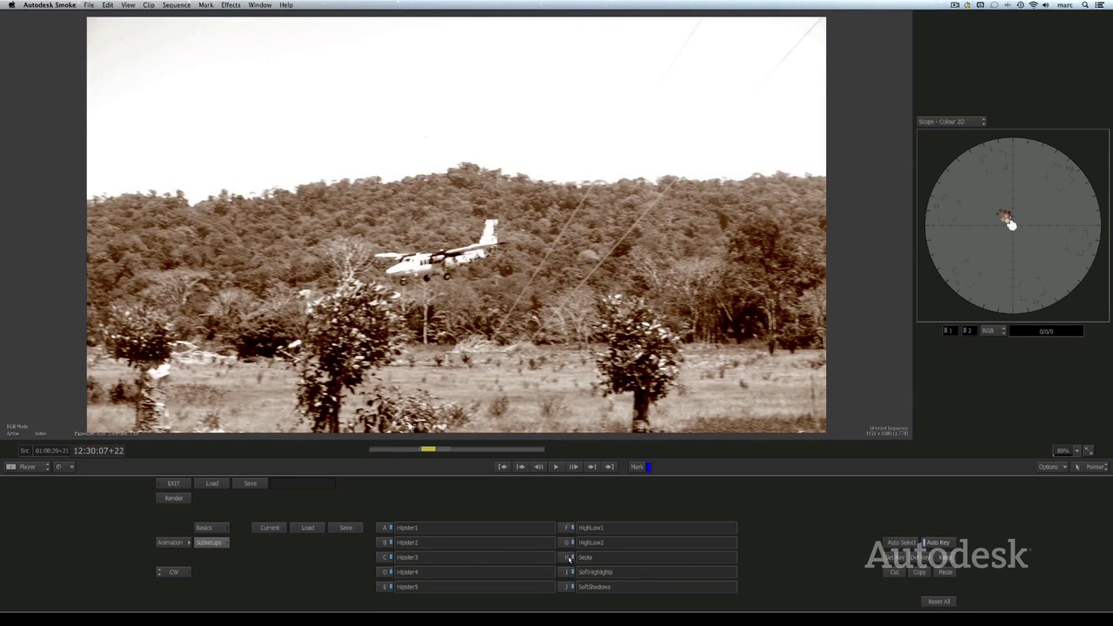
# Step: Open colour correction on the Clouds roll in clip and apply Hipster2, then Hipster5
pyautogui.click(166, 482)
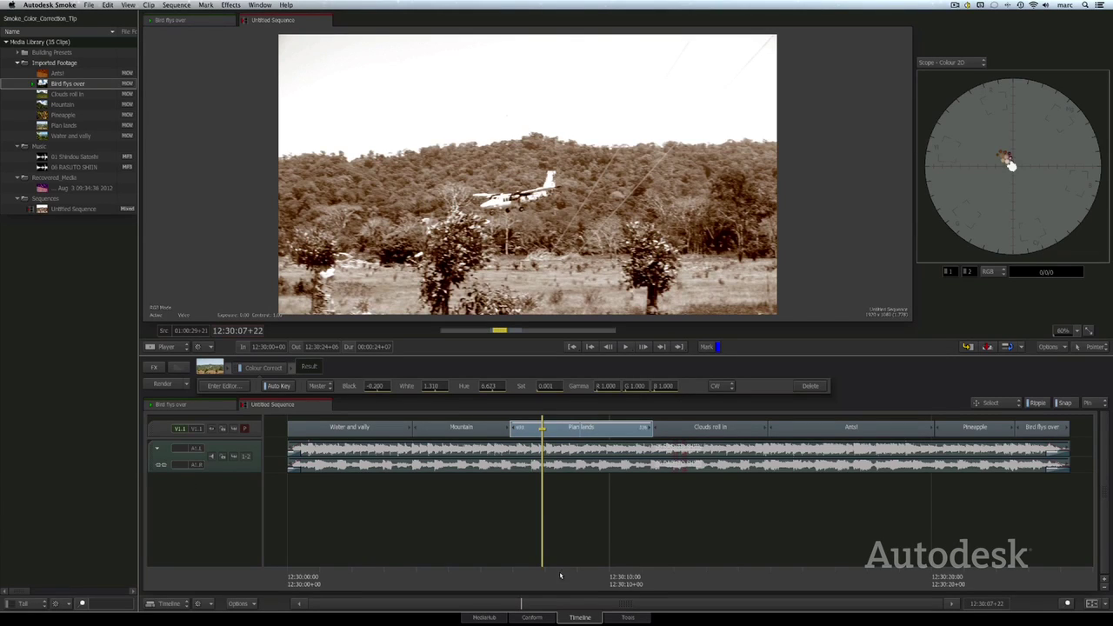
pyautogui.moveTo(560, 575); pyautogui.dragTo(677, 575)
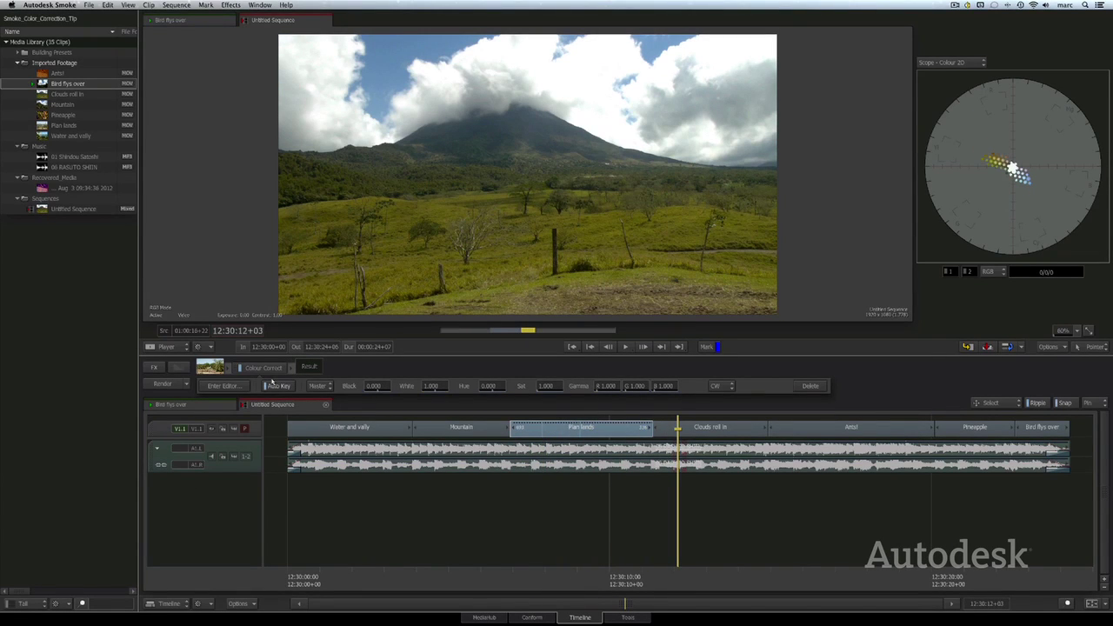
pyautogui.click(700, 432)
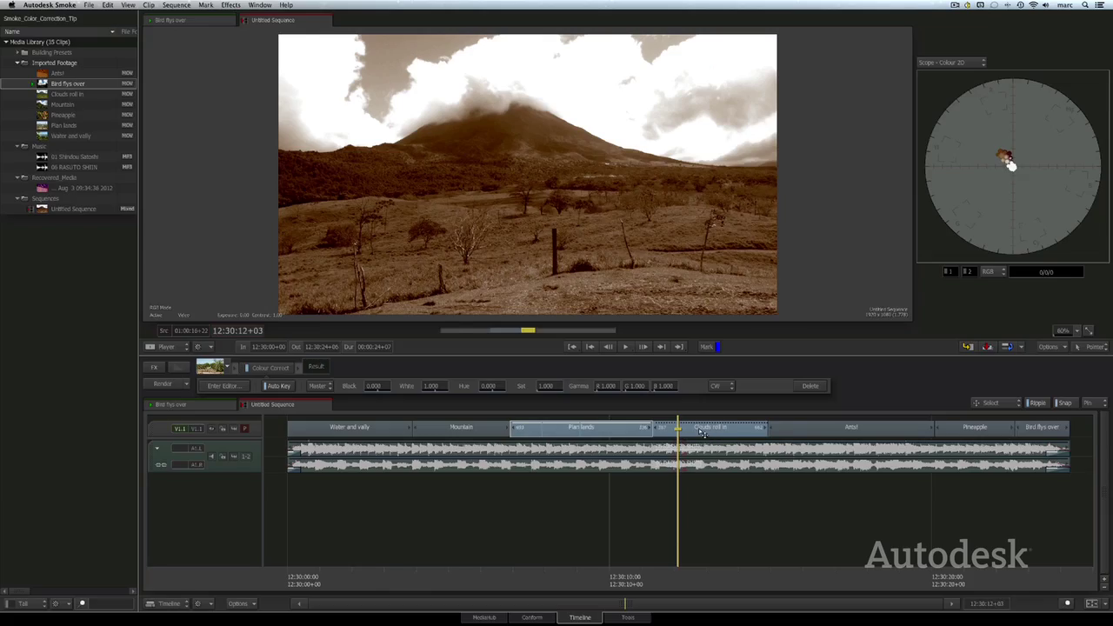
pyautogui.doubleClick(701, 432)
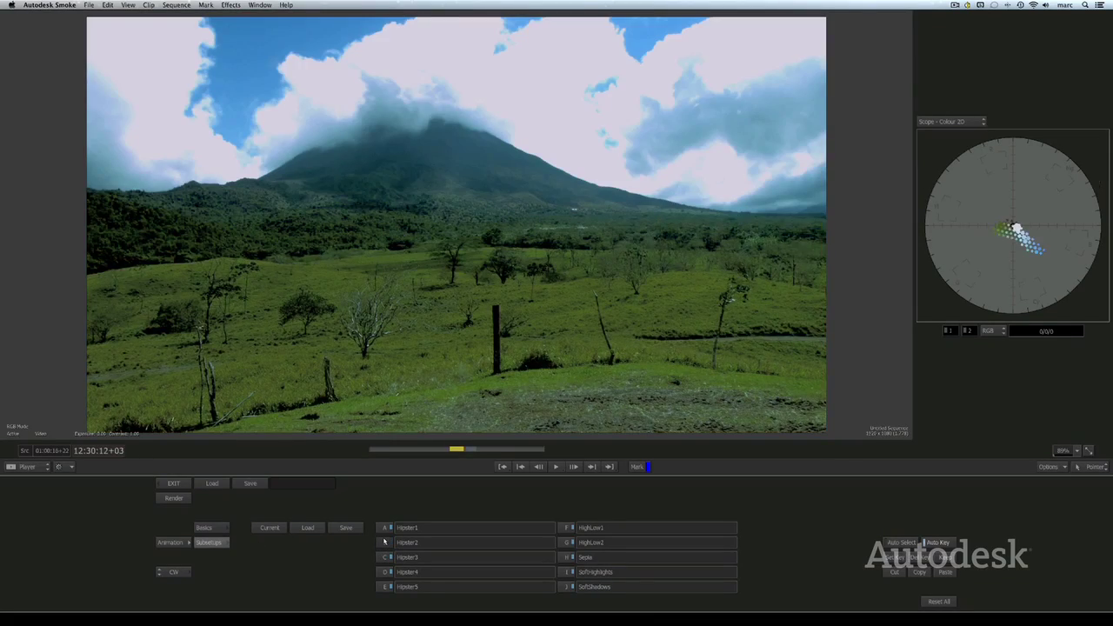
pyautogui.click(384, 542)
pyautogui.click(383, 586)
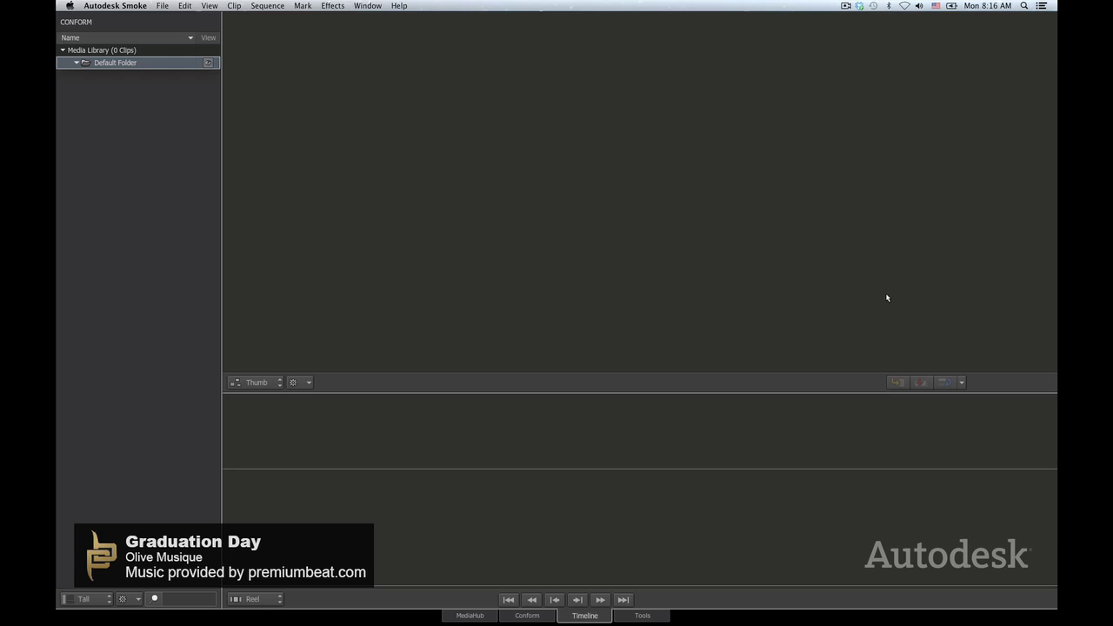
# Step: Switch to the Conform workspace and choose Load new FCP XML/AAF from the gear menu
pyautogui.click(540, 617)
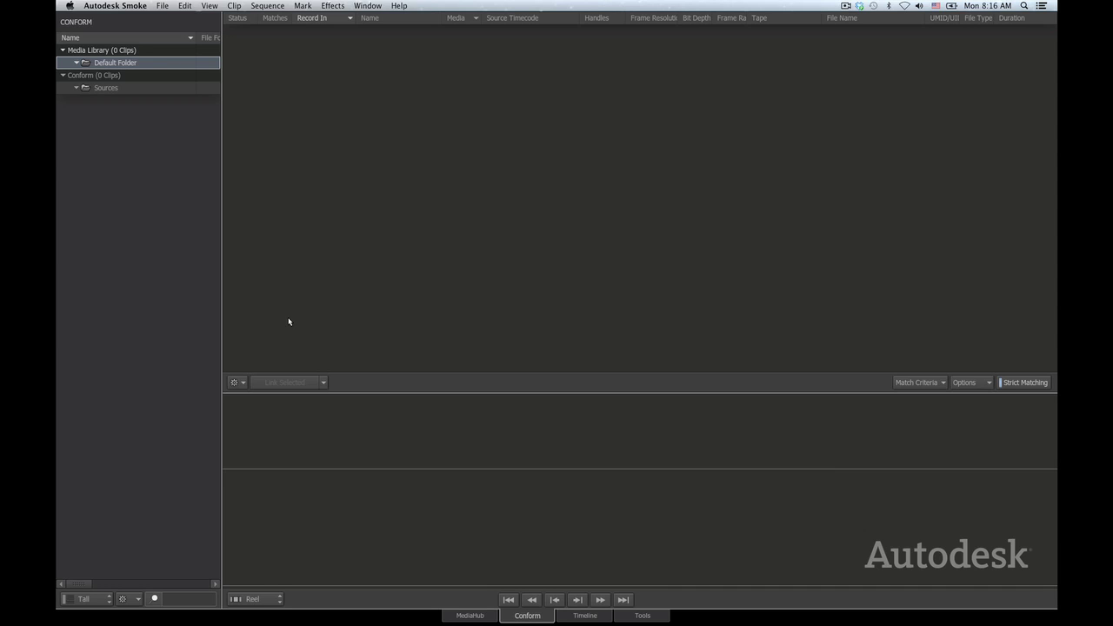
pyautogui.click(242, 383)
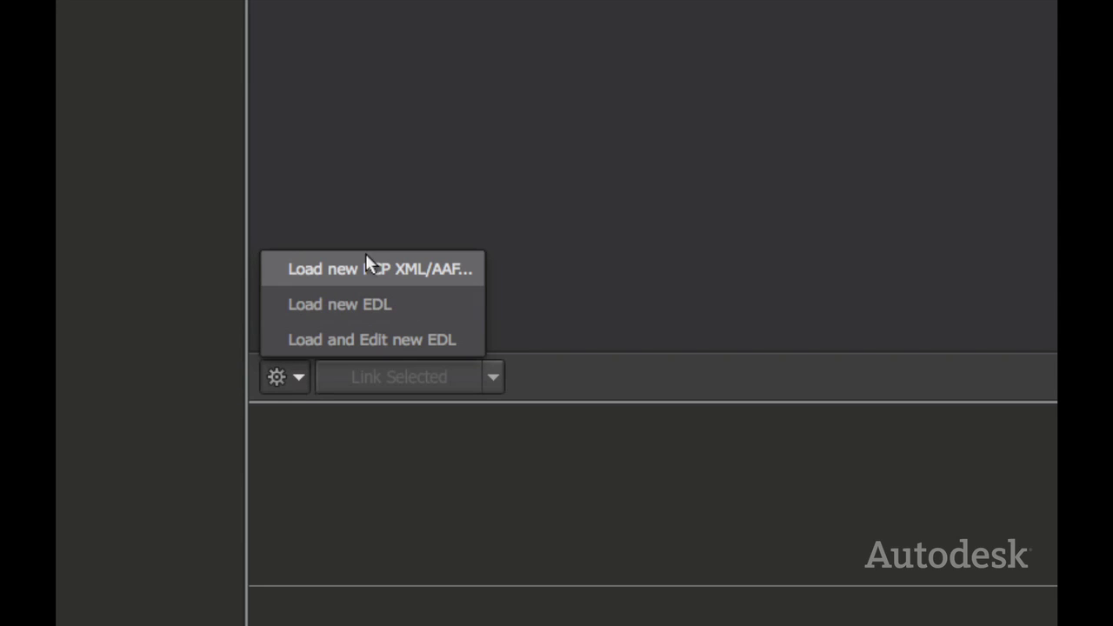
pyautogui.click(443, 268)
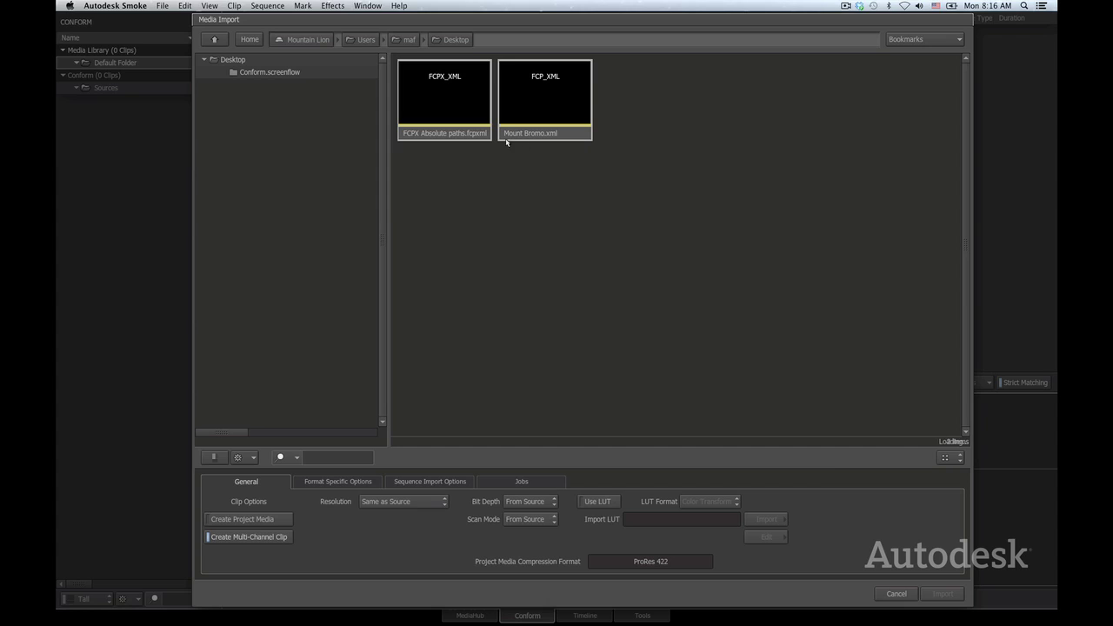
# Step: Import FCPX Absolute paths.fcpxml with its media linked
pyautogui.click(456, 135)
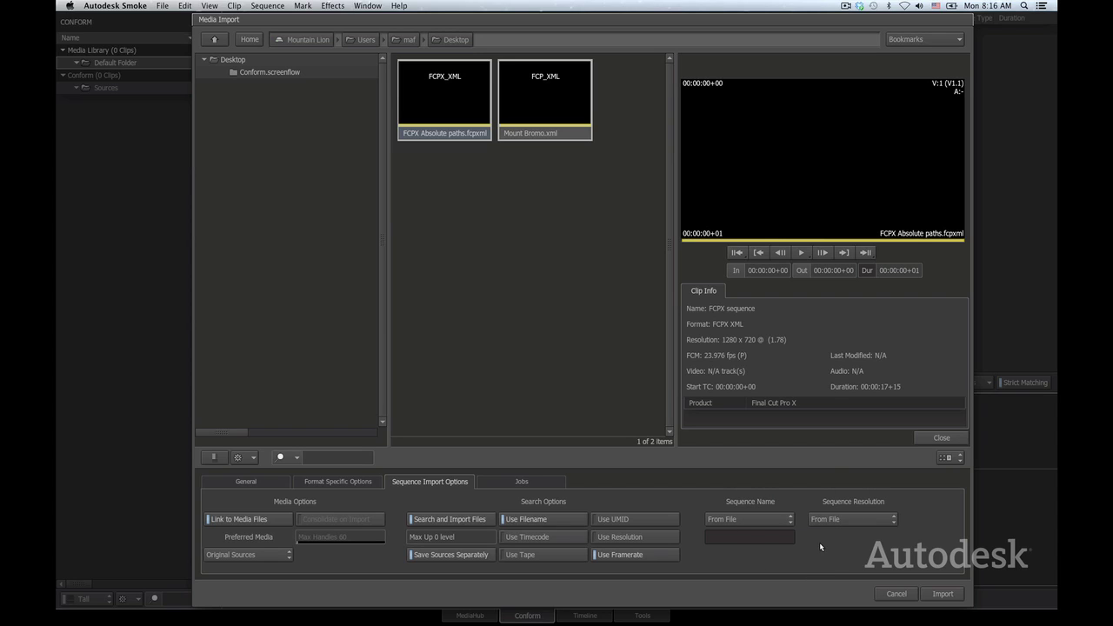
pyautogui.click(943, 594)
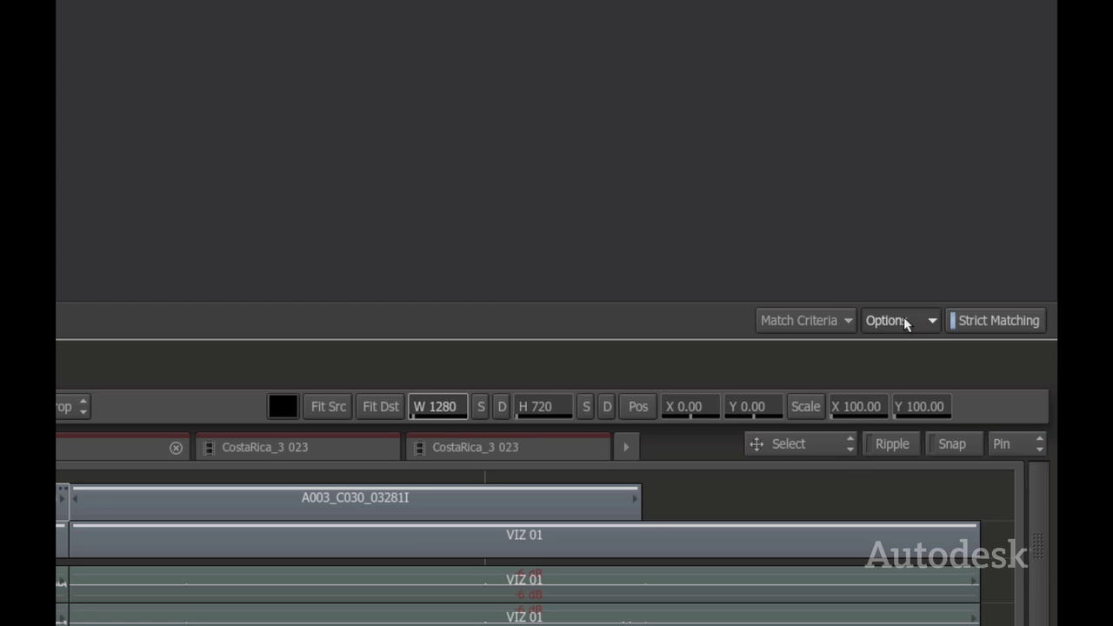
# Step: Open and close the matching options list in the Conform tab
pyautogui.click(895, 319)
pyautogui.click(922, 247)
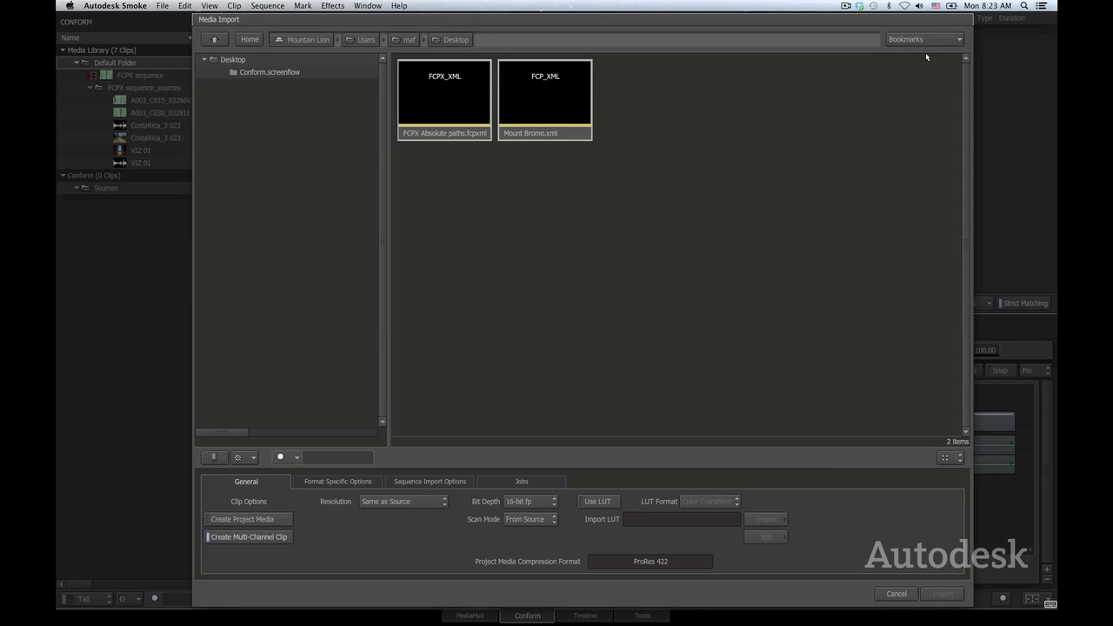
# Step: Import Mount Bromo.xml with Link to Media Files turned off in Sequence Import Options
pyautogui.click(534, 136)
pyautogui.click(357, 482)
pyautogui.click(424, 483)
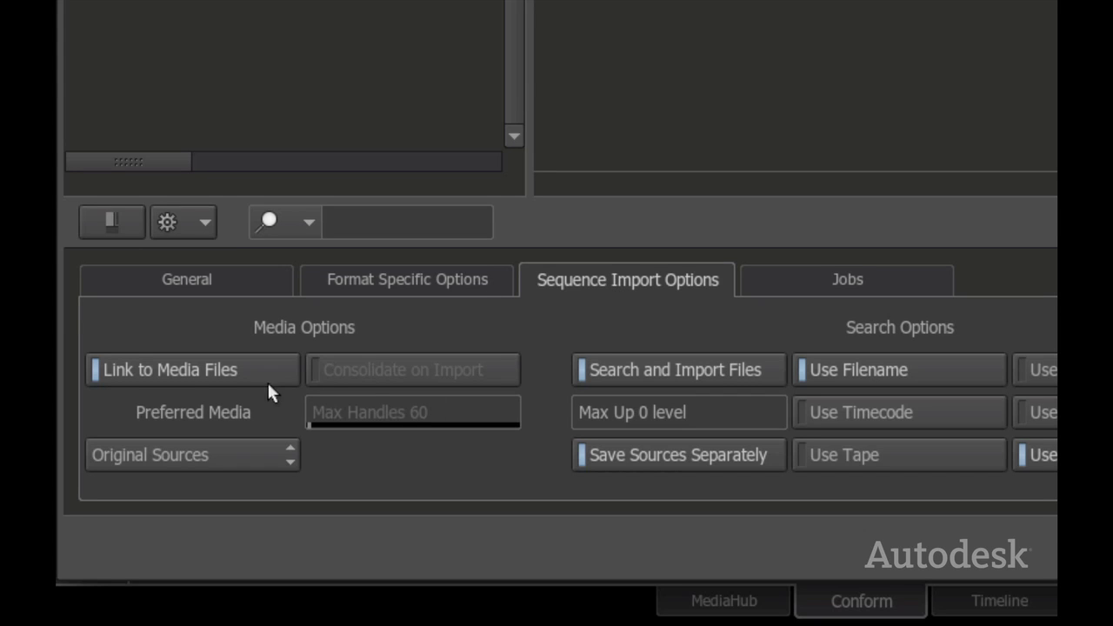
pyautogui.click(223, 363)
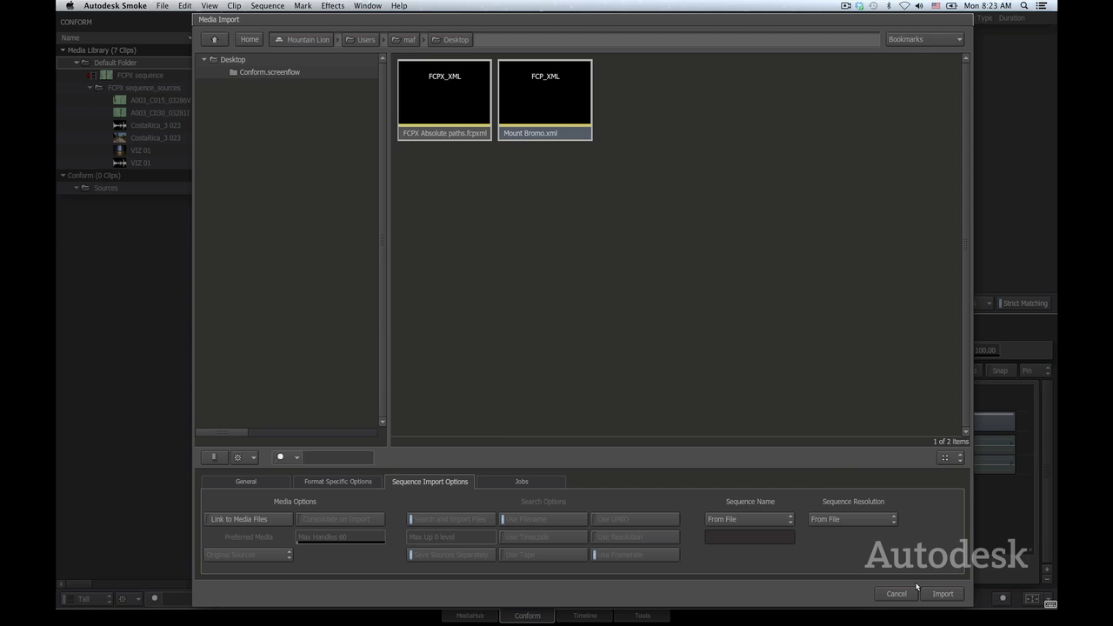
pyautogui.click(950, 595)
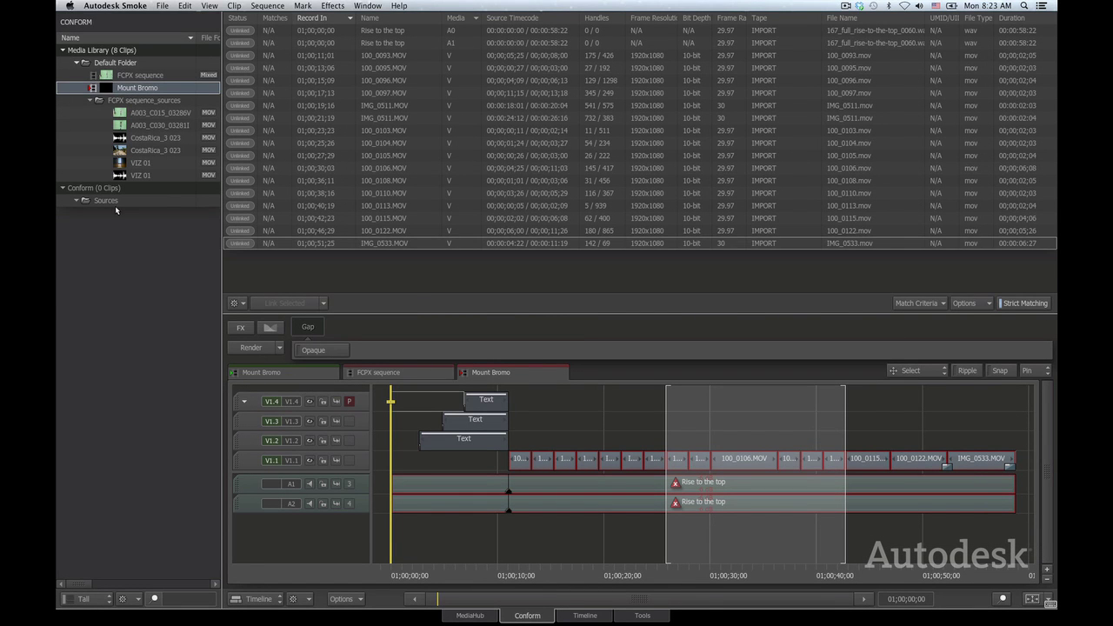
# Step: Import the GoFlex_MAF > FCP Scratch > Capture Scratch media into the conform Sources folder
pyautogui.rightClick(118, 201)
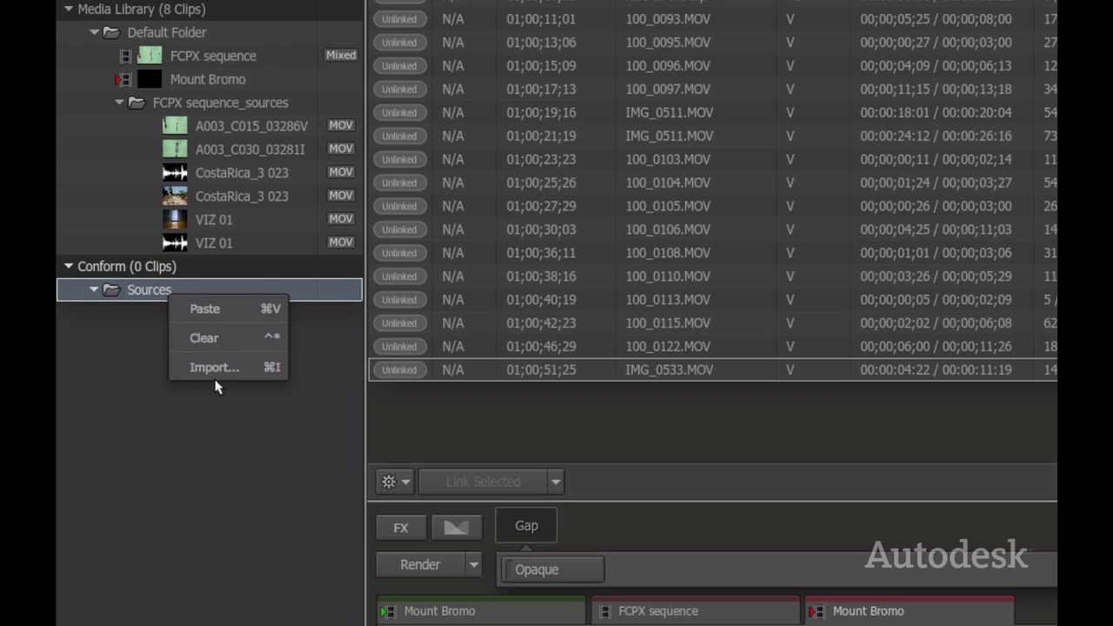
pyautogui.click(214, 369)
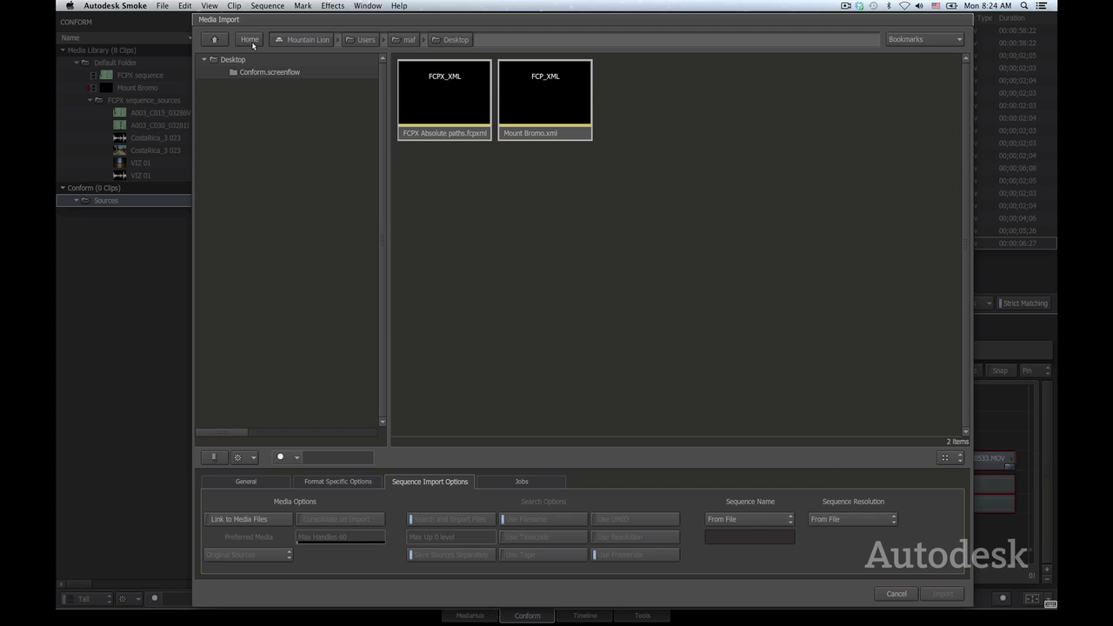
pyautogui.click(252, 41)
pyautogui.doubleClick(265, 98)
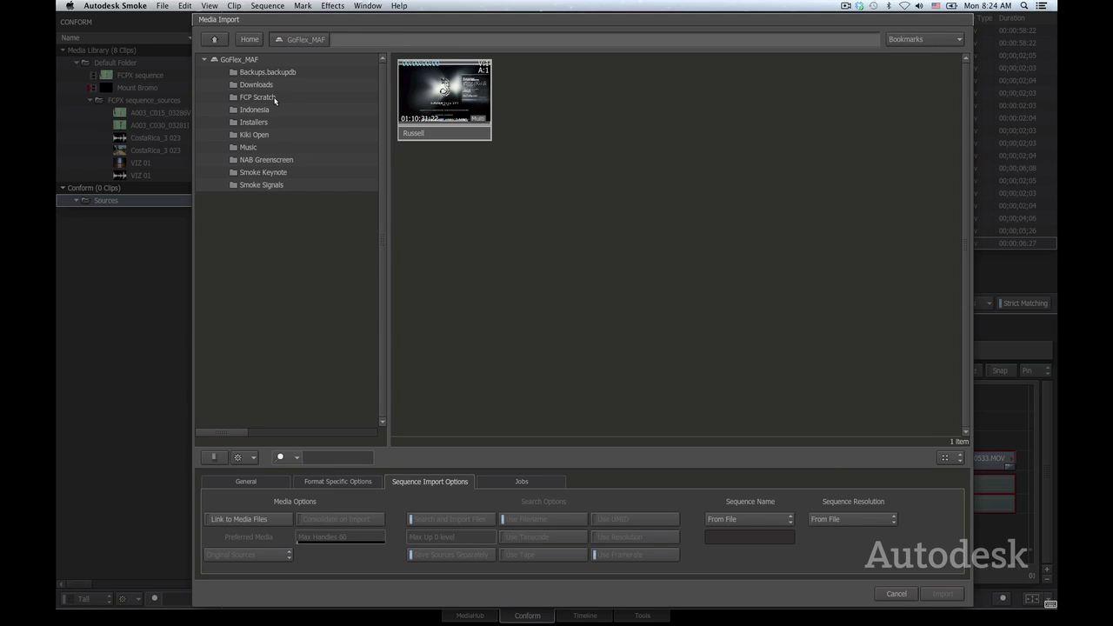
pyautogui.doubleClick(276, 98)
pyautogui.doubleClick(285, 85)
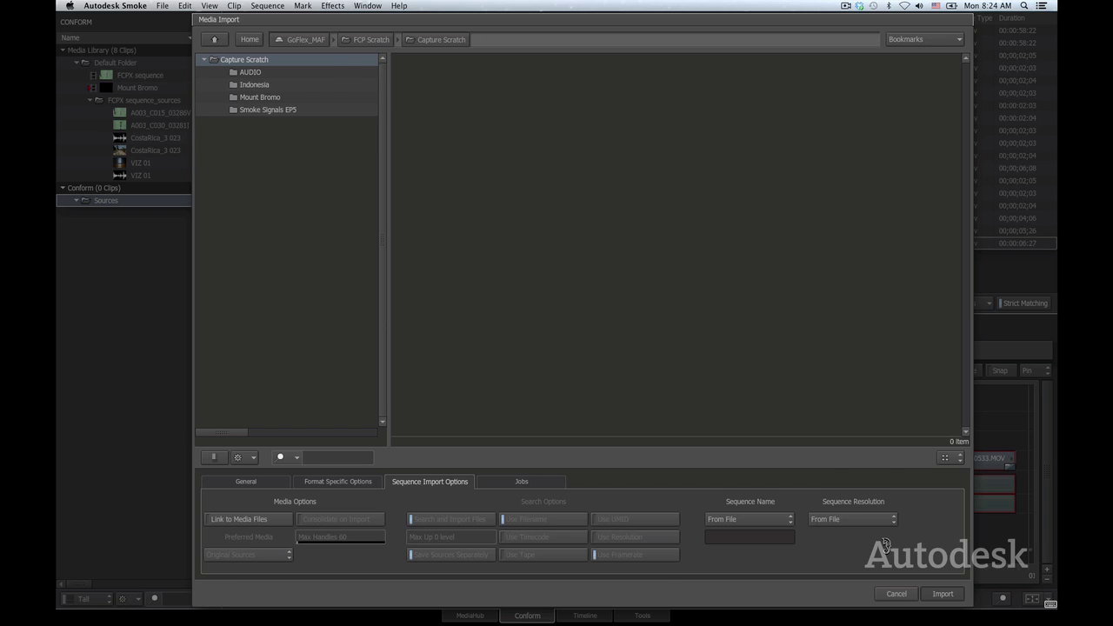
pyautogui.press('Return')
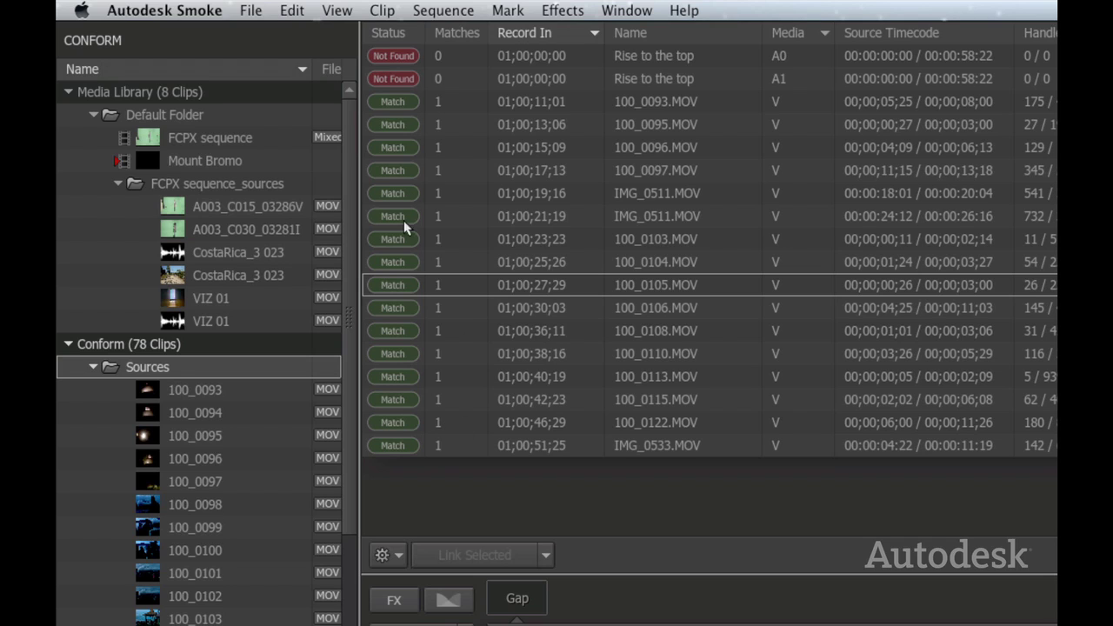
# Step: Apply Link Found Sources from a Match row to link all matched clips into Mount Bromo
pyautogui.rightClick(397, 284)
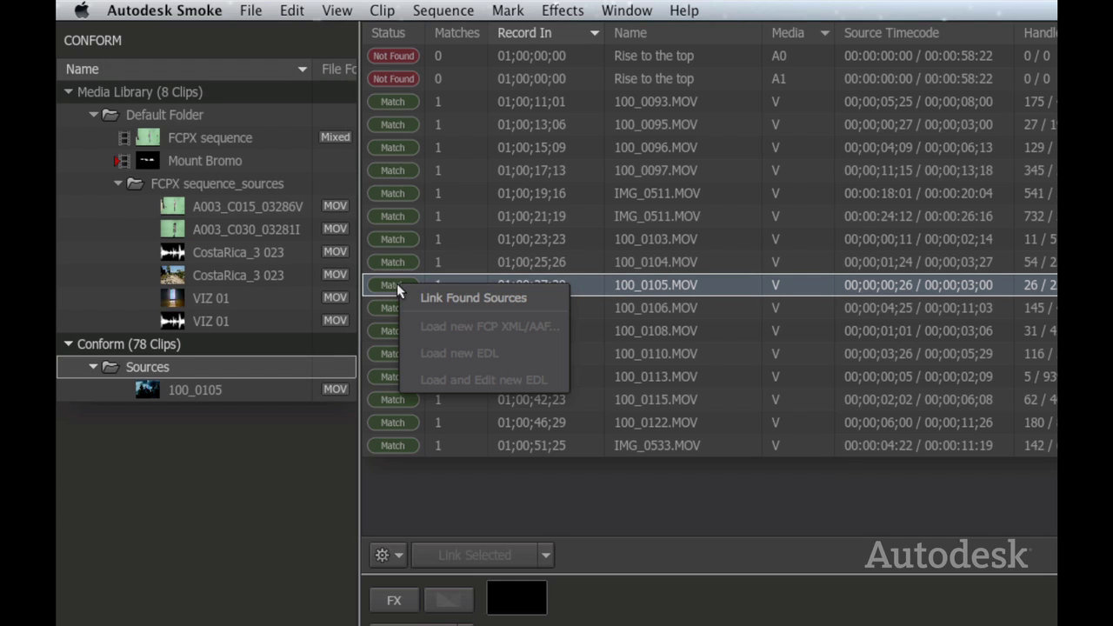
pyautogui.click(500, 298)
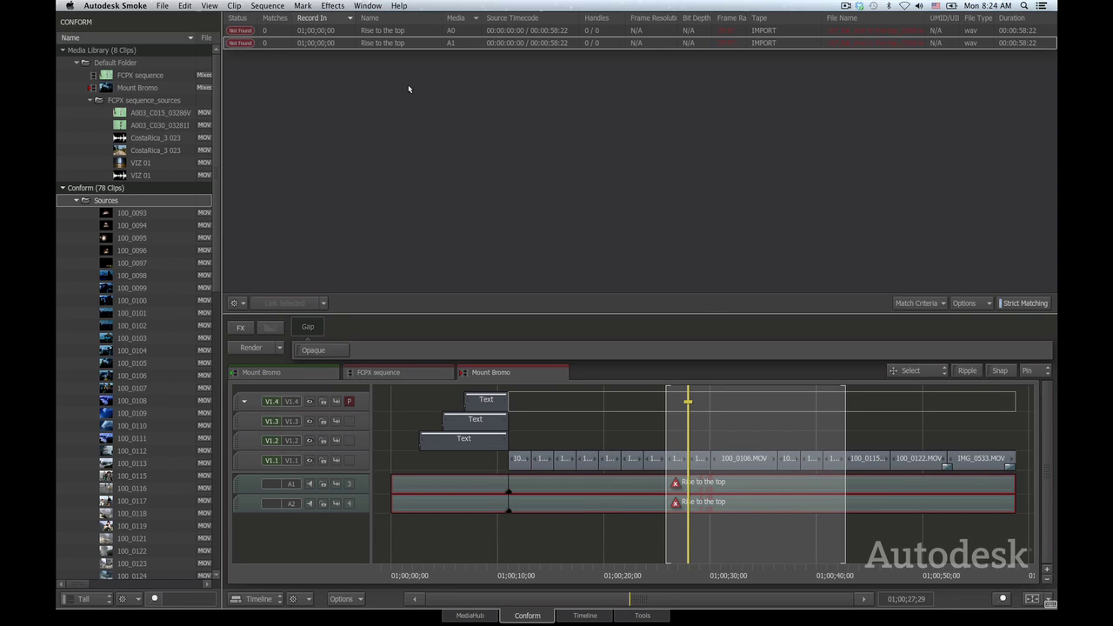
# Step: Import the Rise to the top WAV from GoFlex_MAF > Music > Whatever into Sources
pyautogui.rightClick(113, 201)
pyautogui.click(133, 238)
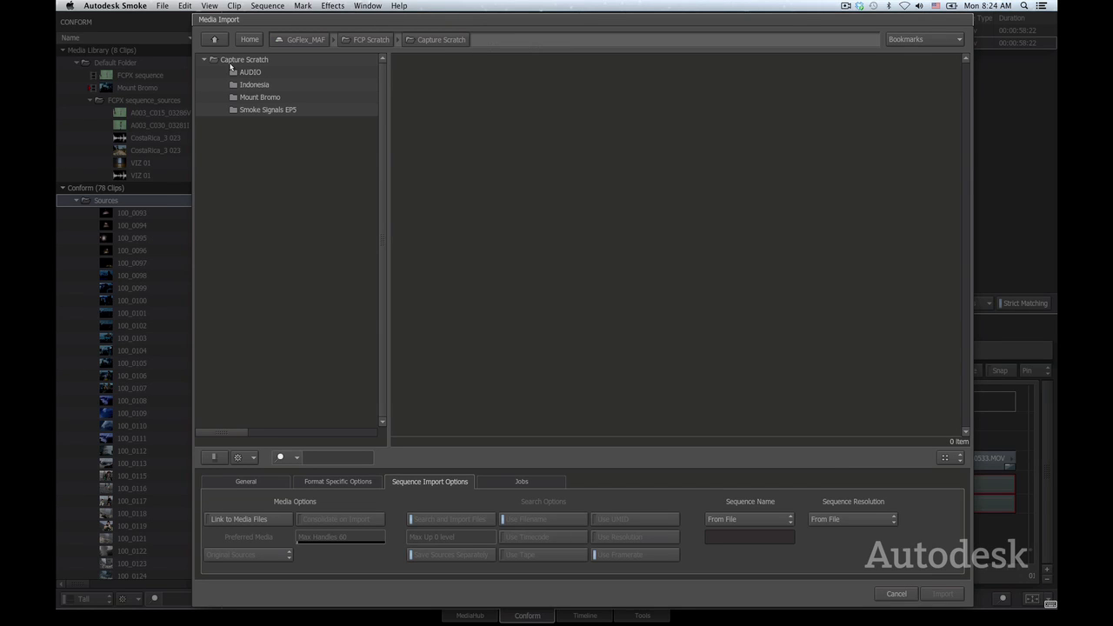
pyautogui.click(213, 39)
pyautogui.click(214, 39)
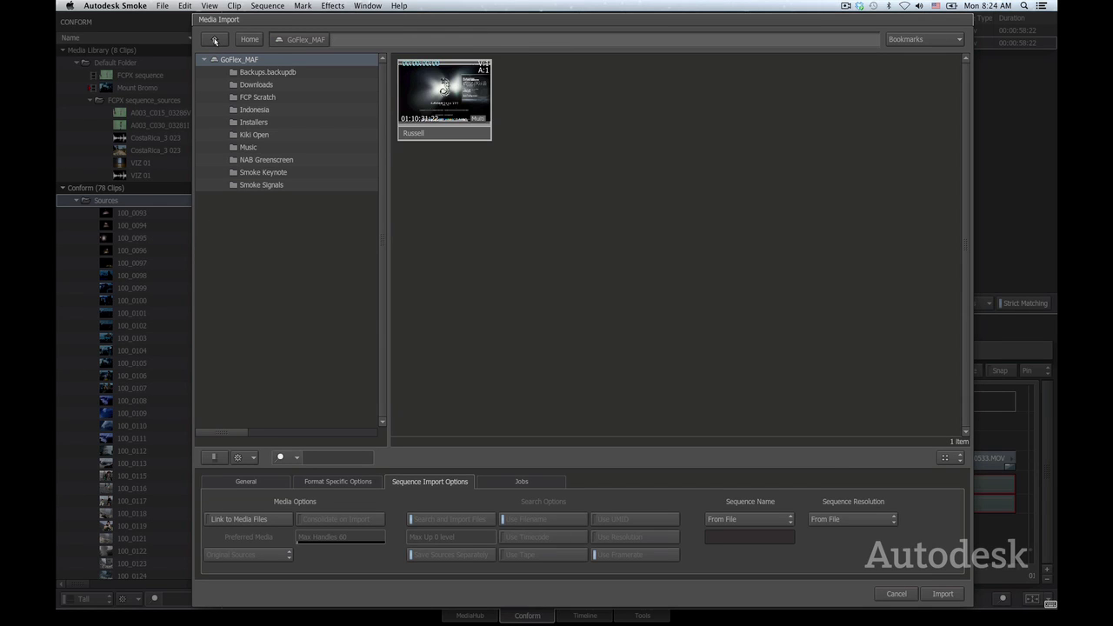
pyautogui.doubleClick(261, 148)
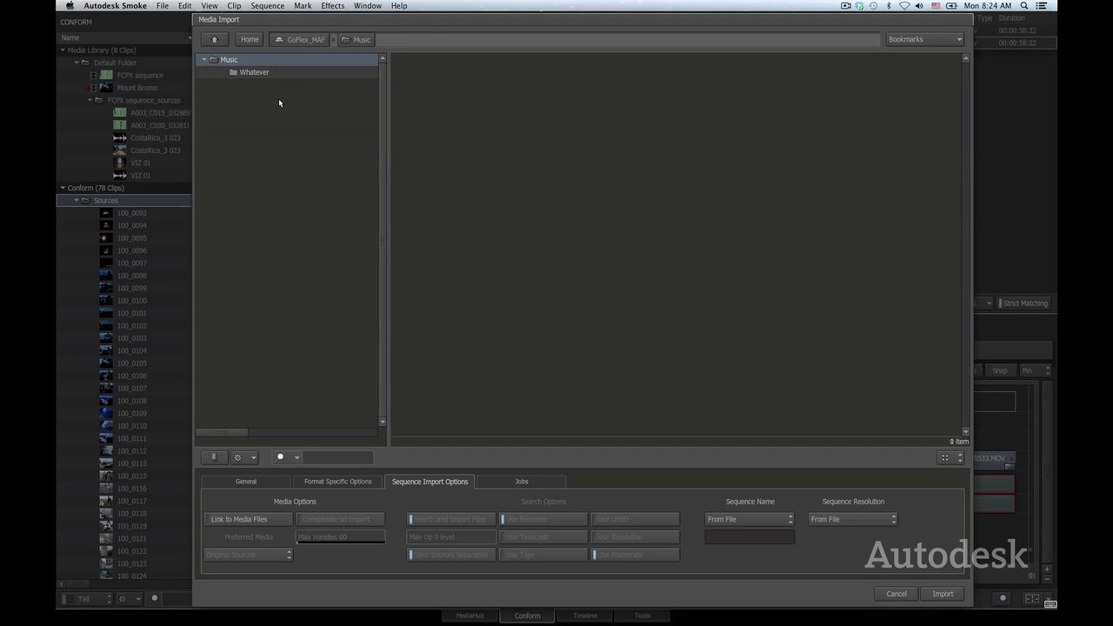
pyautogui.doubleClick(254, 73)
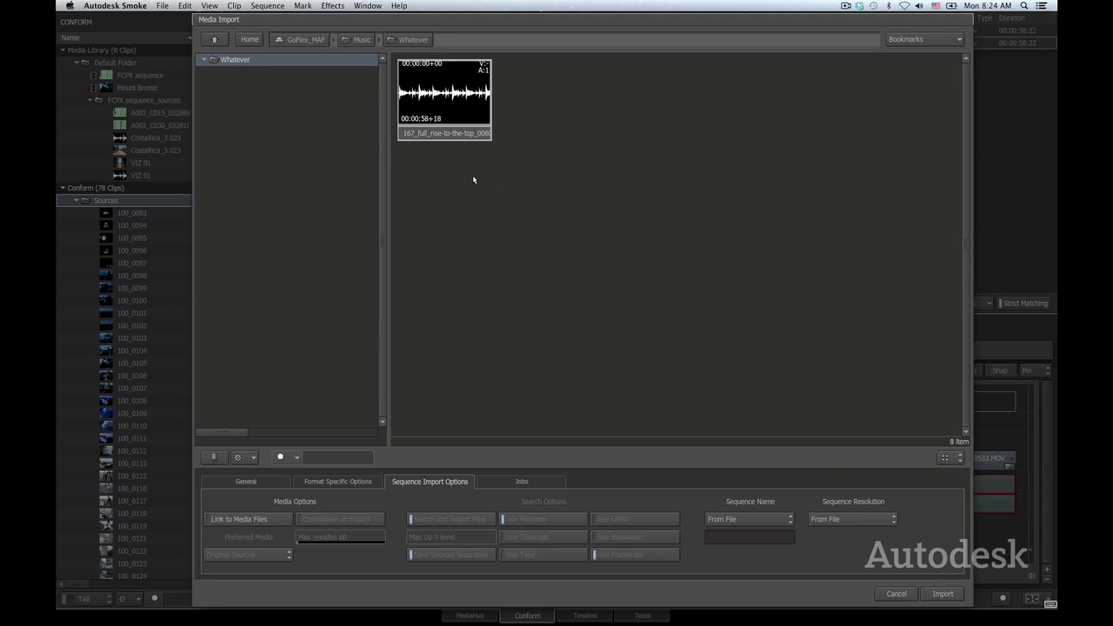
pyautogui.click(445, 133)
pyautogui.click(942, 594)
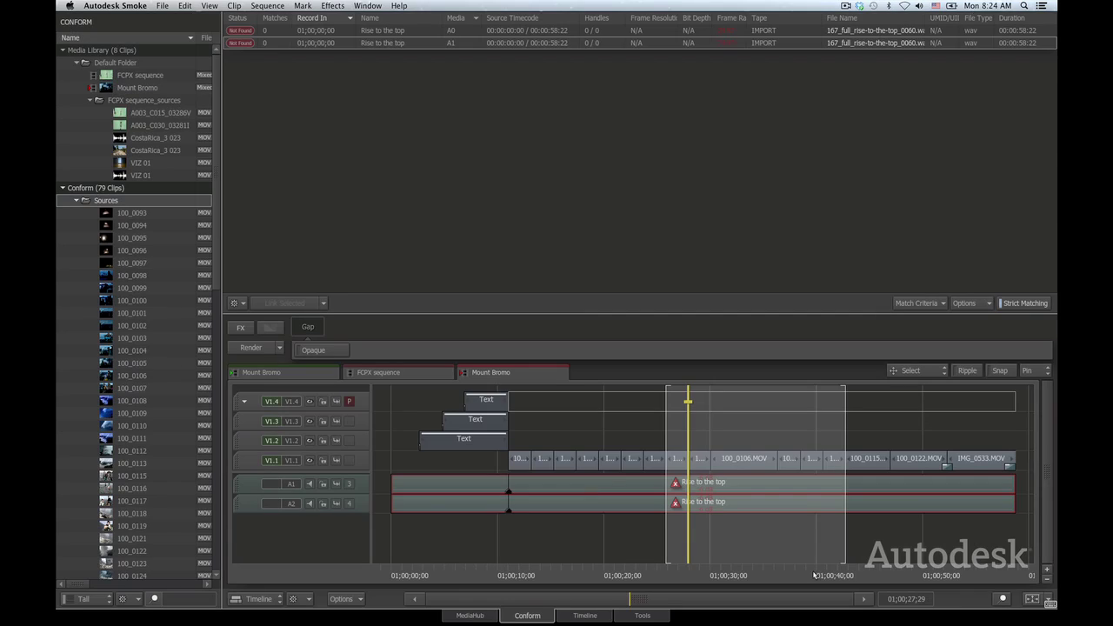
# Step: Force-link both unfound Rise to the top audio rows, A0 and A1, to the imported music clip
pyautogui.scroll(-1, 217, 275)
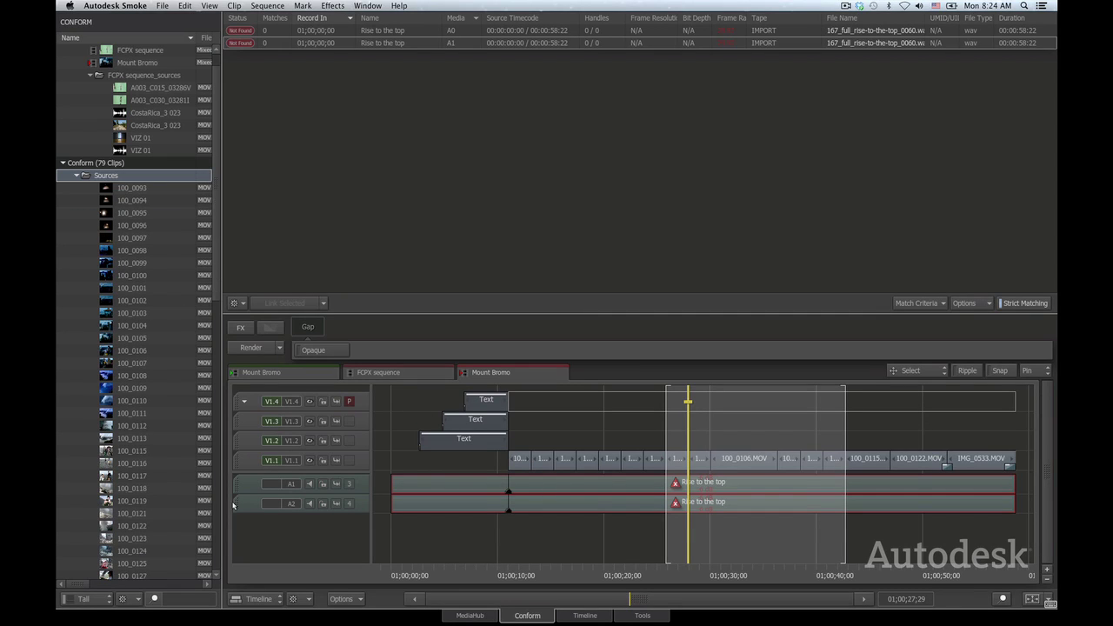
pyautogui.scroll(-5, 208, 369)
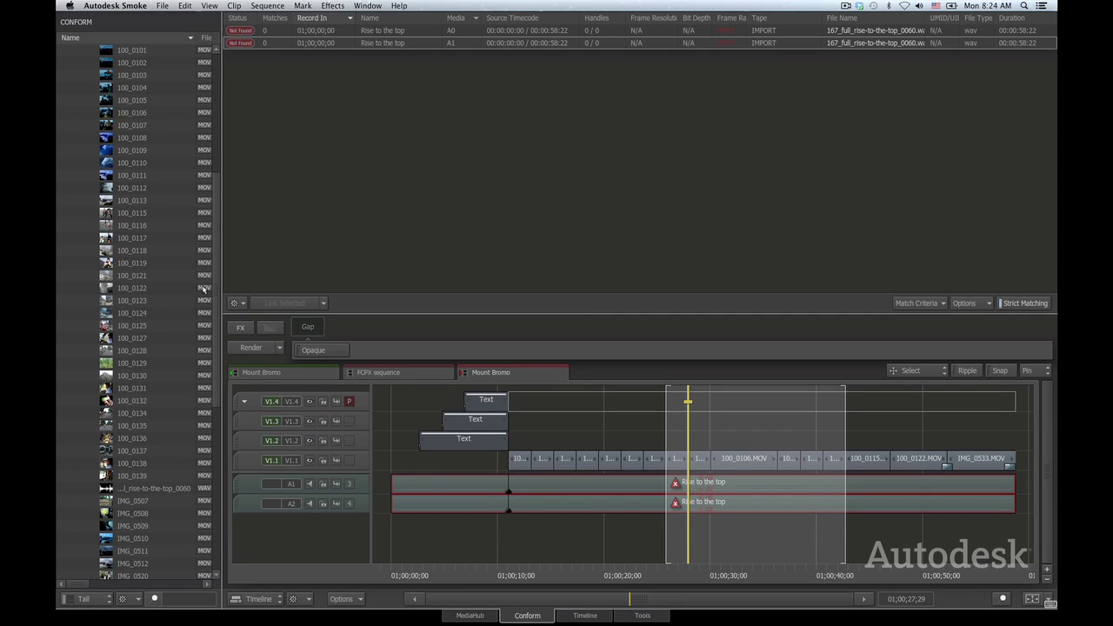
pyautogui.click(165, 490)
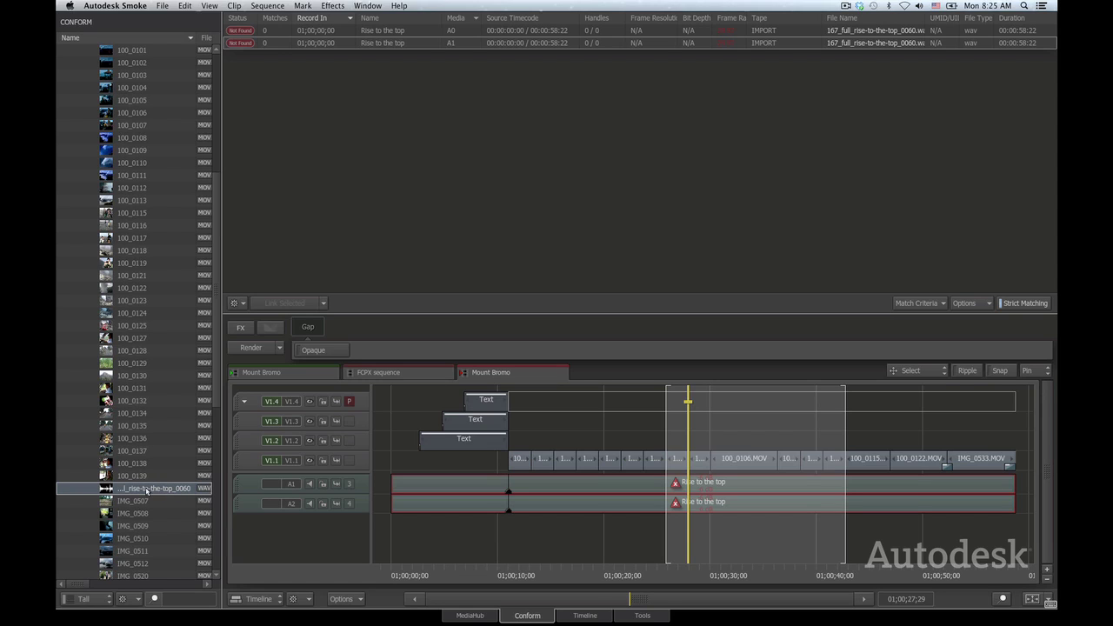
pyautogui.click(252, 43)
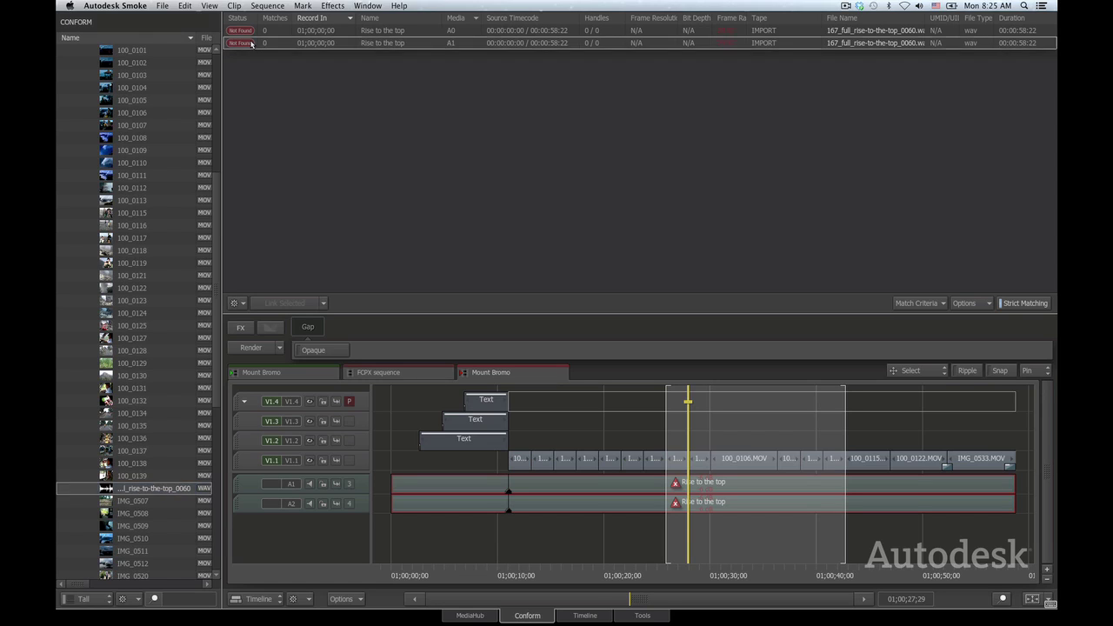
pyautogui.click(249, 31)
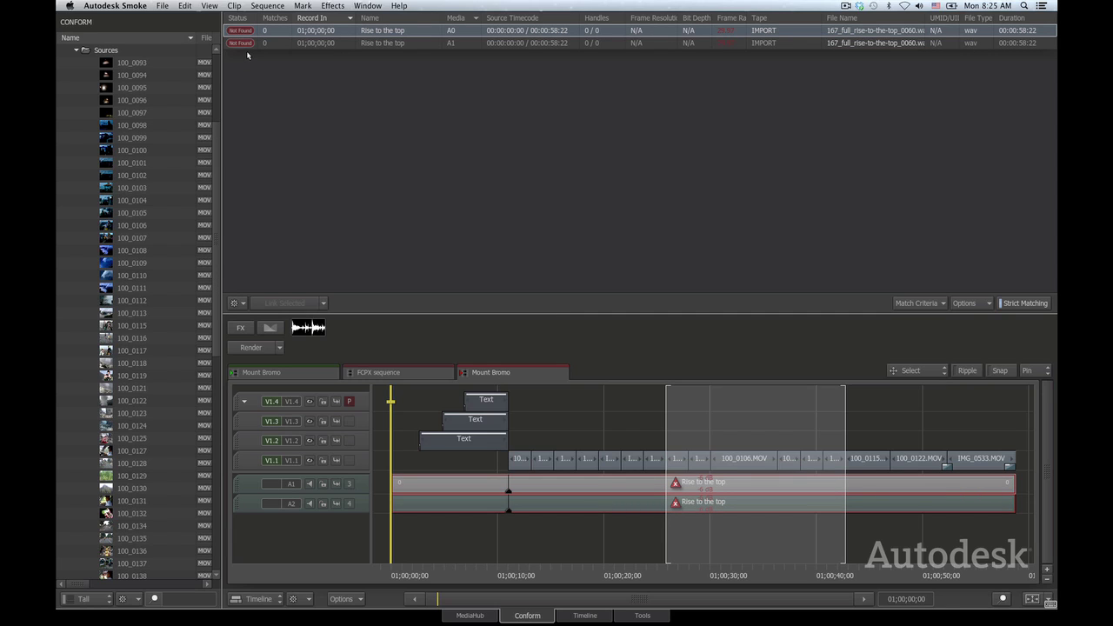
pyautogui.click(248, 43)
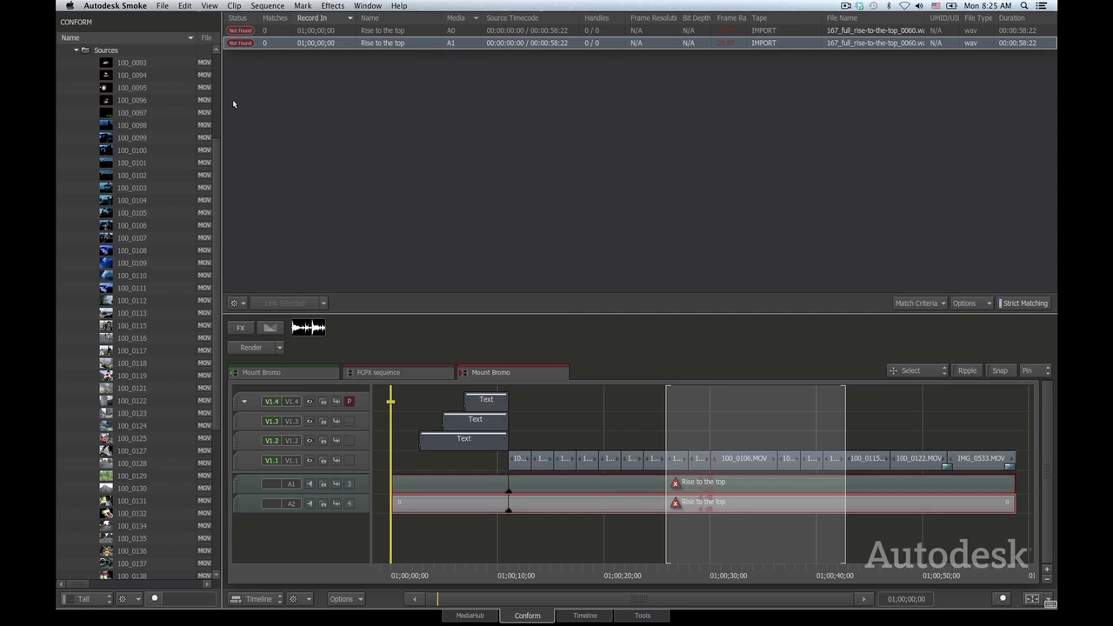
pyautogui.click(253, 32)
pyautogui.rightClick(252, 32)
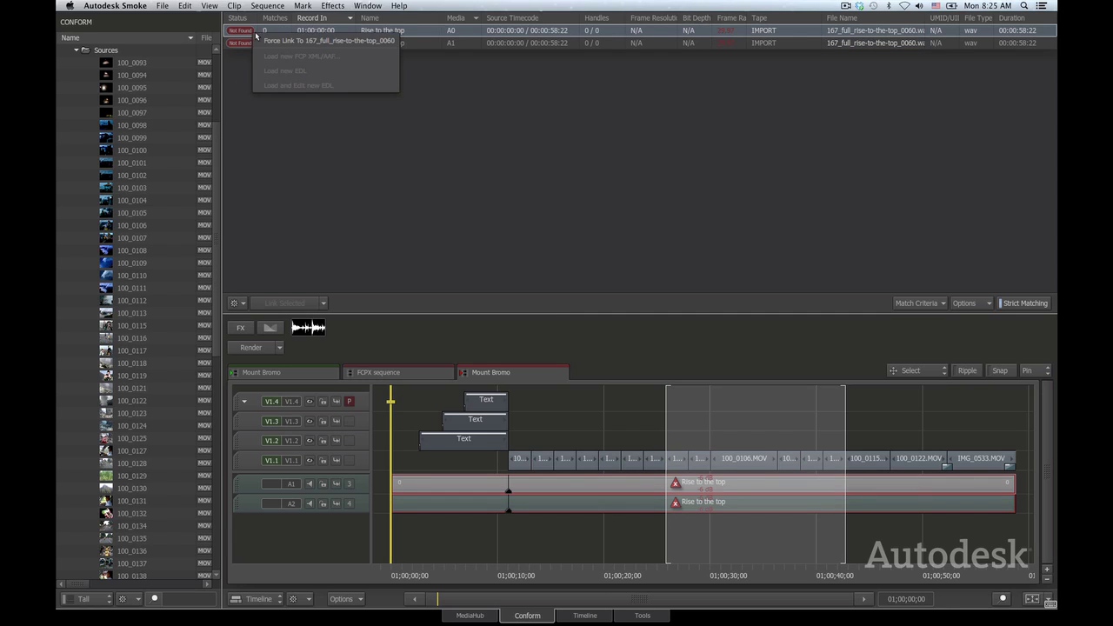
pyautogui.click(319, 43)
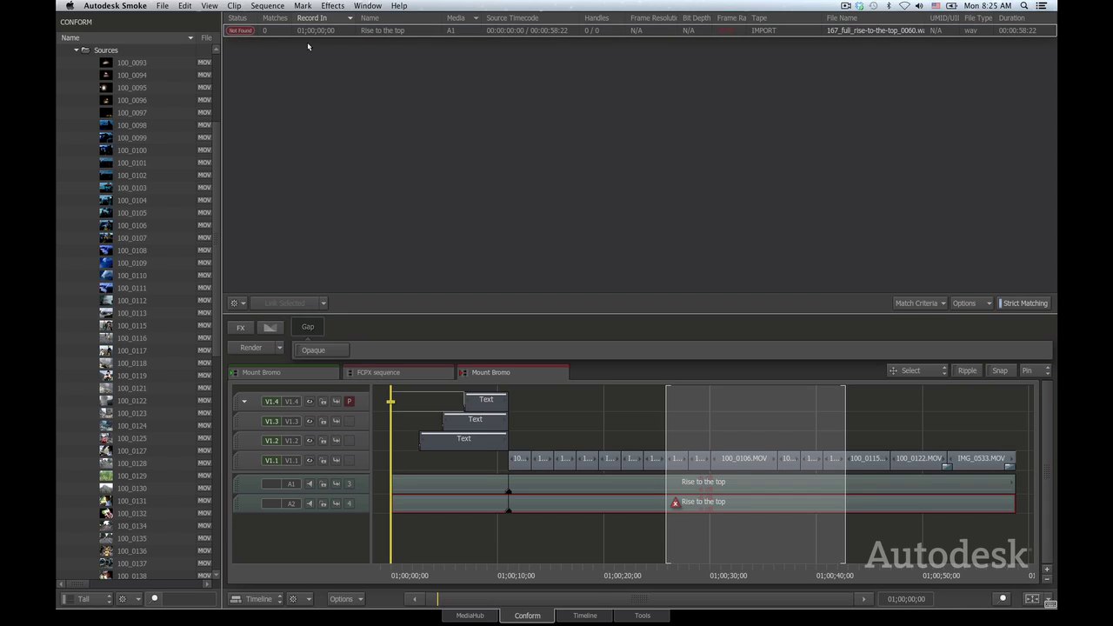
pyautogui.rightClick(256, 35)
pyautogui.click(290, 45)
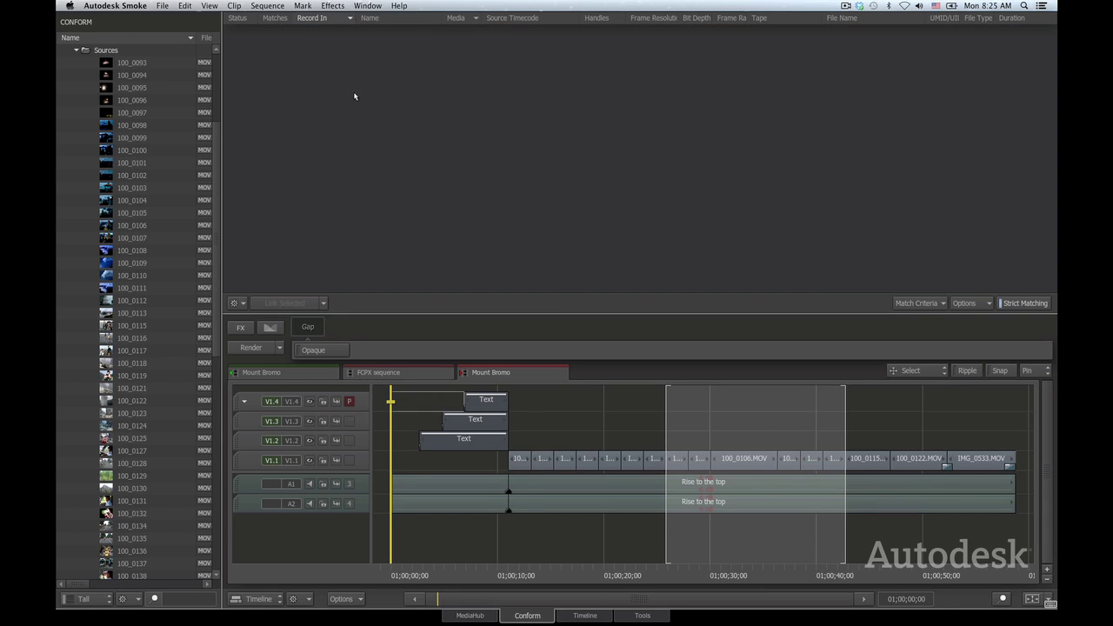
# Step: In the Timeline view, scrub Mount Bromo forward to around 01;00;31 and 01;00;41
pyautogui.hotkey('shift', '3')
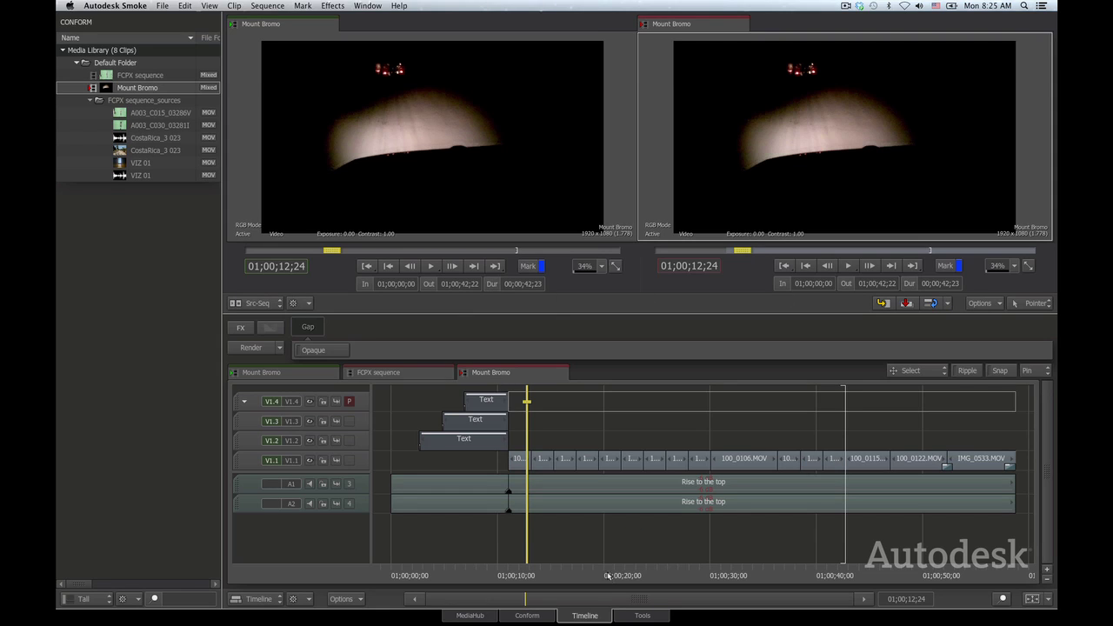
pyautogui.moveTo(613, 573); pyautogui.dragTo(728, 571)
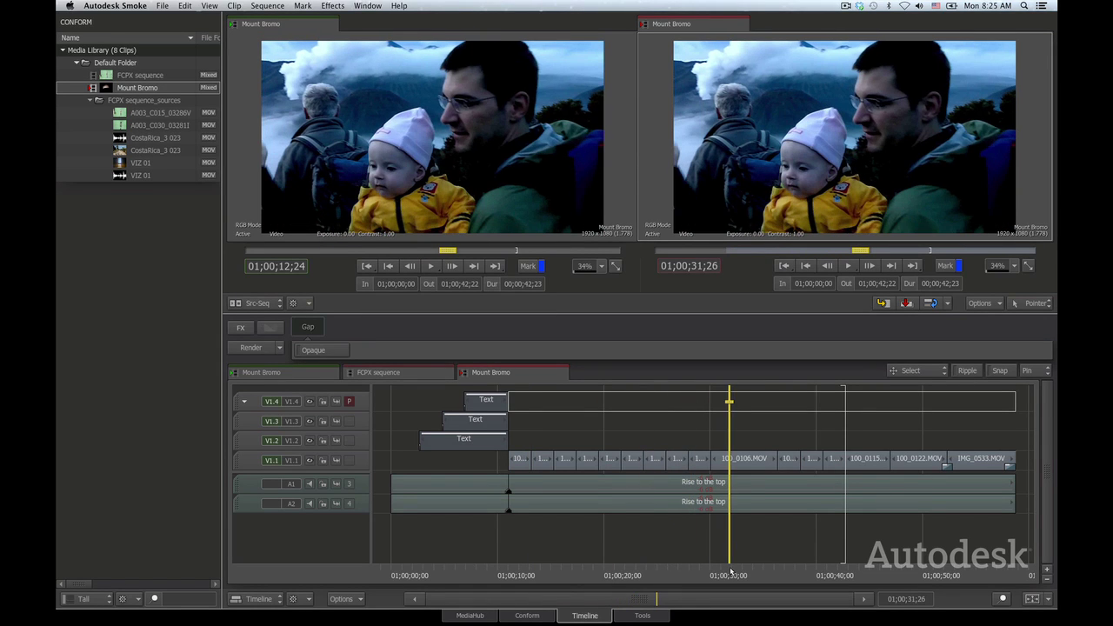
pyautogui.click(815, 565)
pyautogui.click(827, 566)
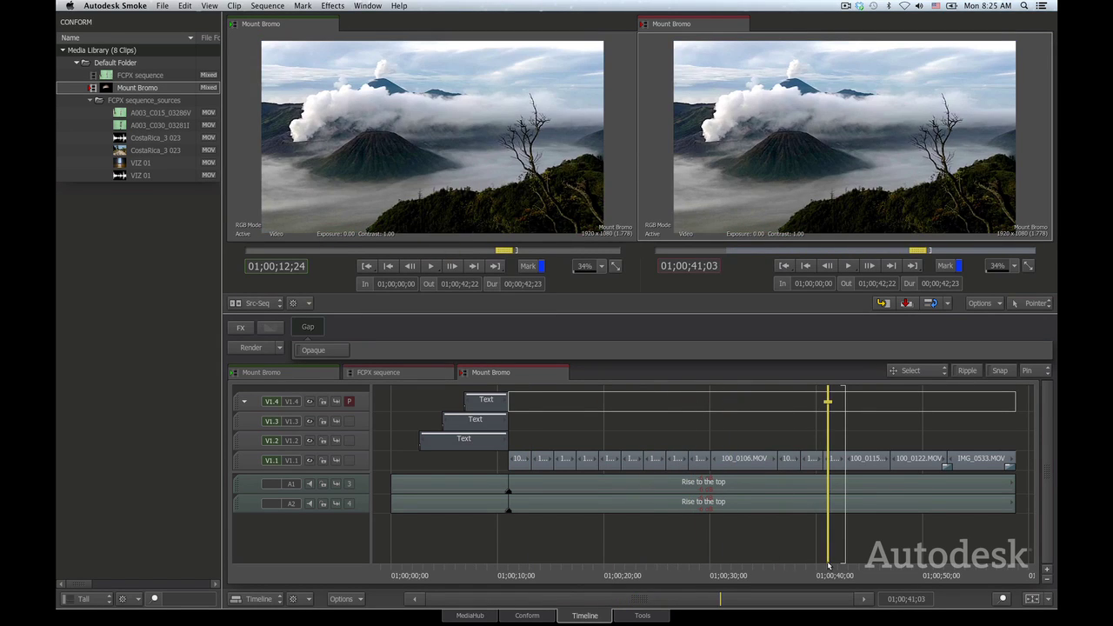